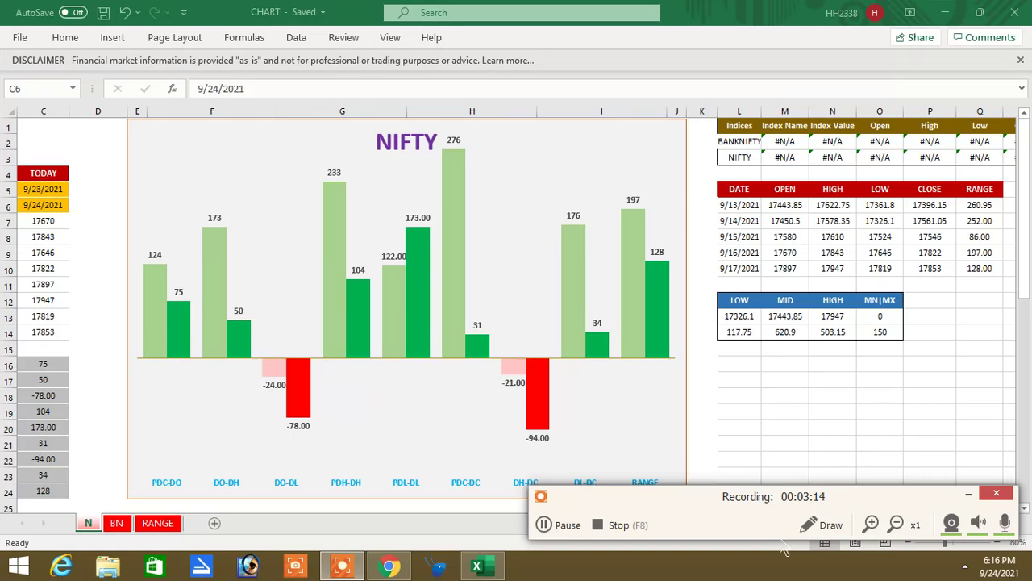
# Circle the 9/23 close 17822 and the 9/24 open 17897 in red and draw an arrow from the close to the open
pyautogui.click(822, 524)
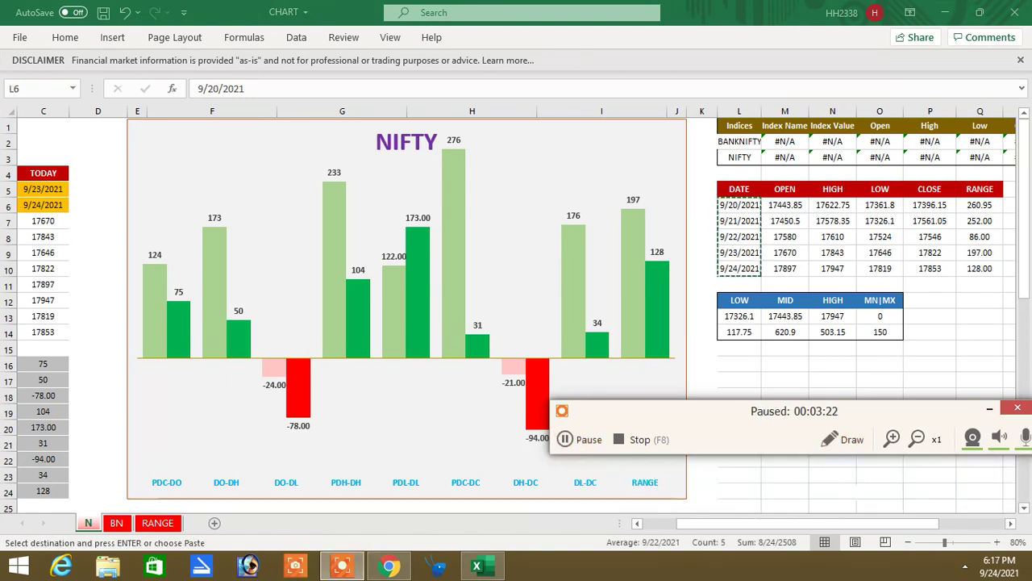
pyautogui.press('F7')
pyautogui.press('F9')
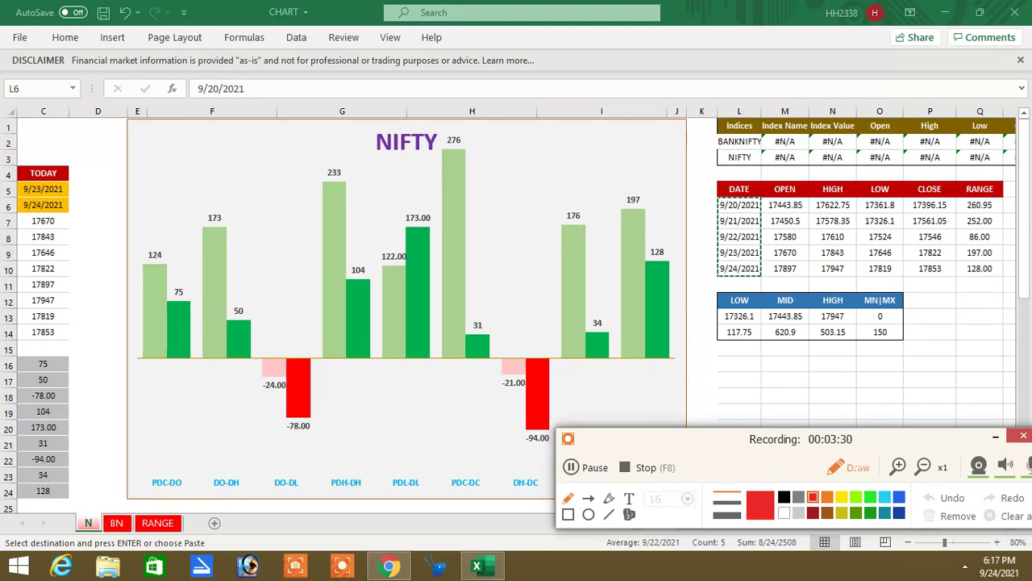
pyautogui.moveTo(953, 250)
pyautogui.mouseDown()
pyautogui.moveTo(914, 247)
pyautogui.moveTo(954, 260)
pyautogui.moveTo(952, 246)
pyautogui.mouseUp()
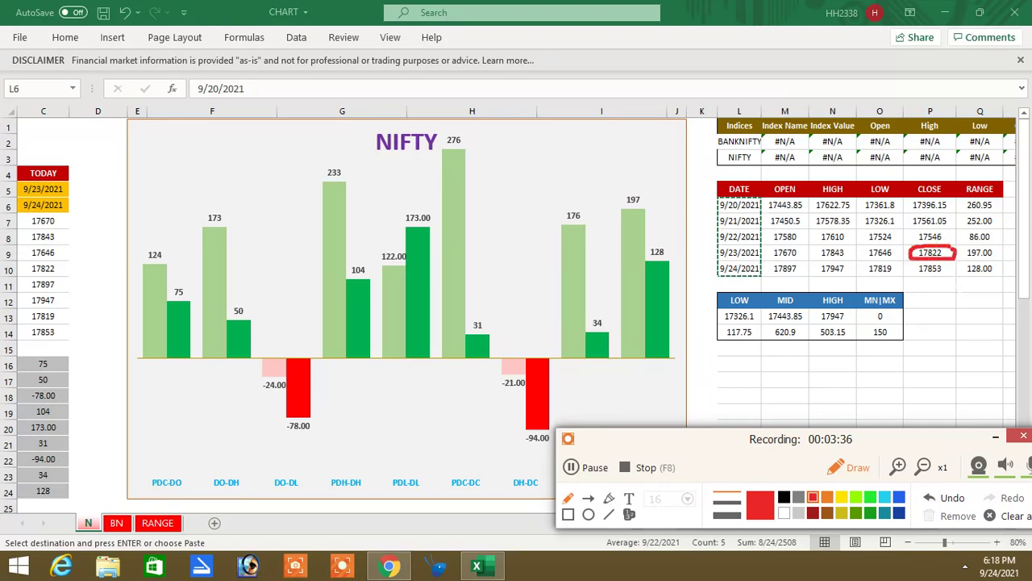
pyautogui.moveTo(810, 260)
pyautogui.mouseDown()
pyautogui.moveTo(775, 260)
pyautogui.moveTo(808, 293)
pyautogui.mouseUp()
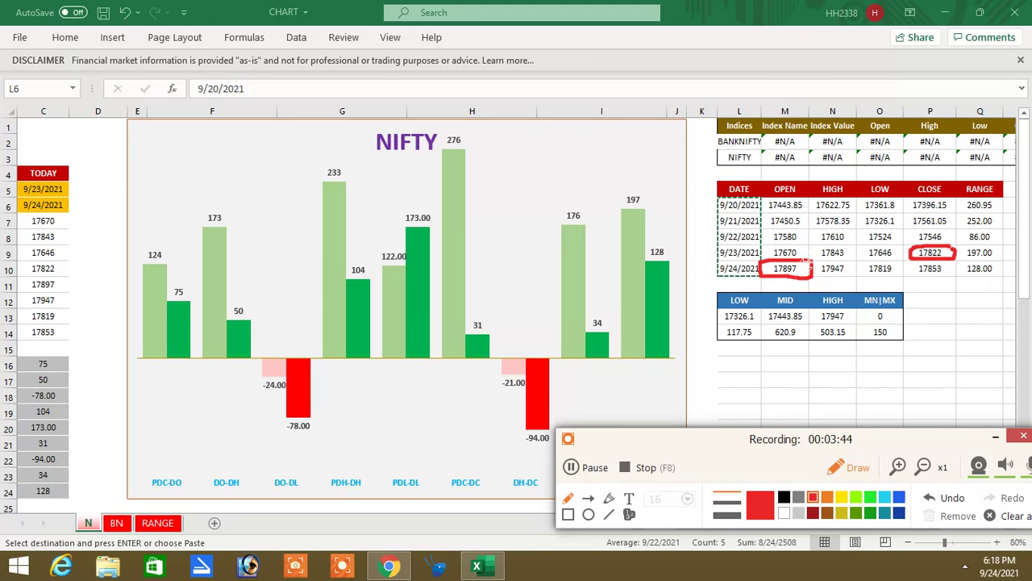
pyautogui.moveTo(911, 258)
pyautogui.mouseDown()
pyautogui.moveTo(916, 229)
pyautogui.moveTo(782, 258)
pyautogui.moveTo(795, 236)
pyautogui.mouseUp()
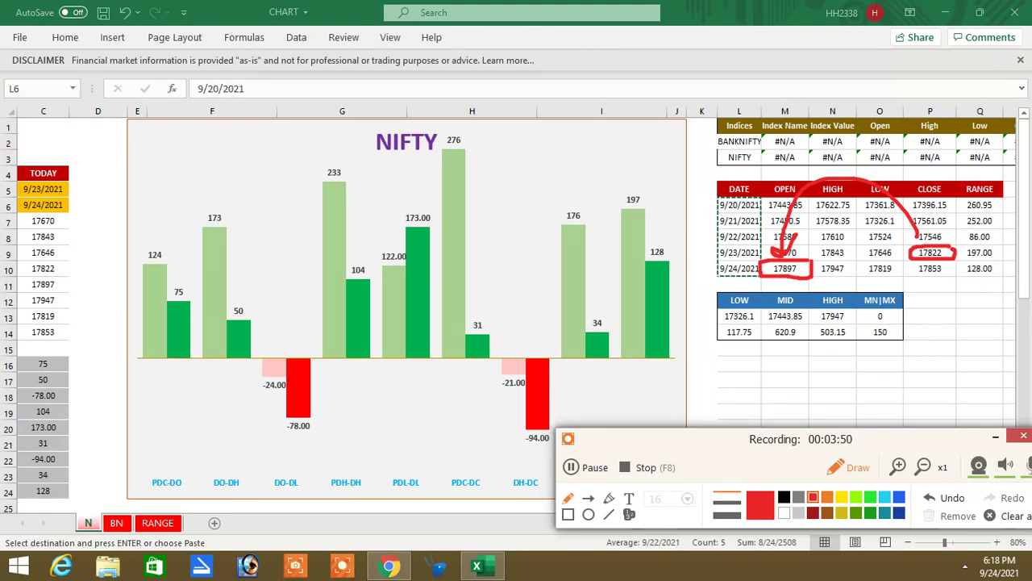
# Circle both PDC-DO and both DO-DH labels on the NIFTY chart and draw an arrow from the 9/24 open to its high
pyautogui.moveTo(189, 278)
pyautogui.mouseDown()
pyautogui.moveTo(171, 281)
pyautogui.moveTo(173, 300)
pyautogui.moveTo(194, 287)
pyautogui.mouseUp()
pyautogui.moveTo(164, 244)
pyautogui.mouseDown()
pyautogui.moveTo(138, 250)
pyautogui.moveTo(168, 254)
pyautogui.mouseUp()
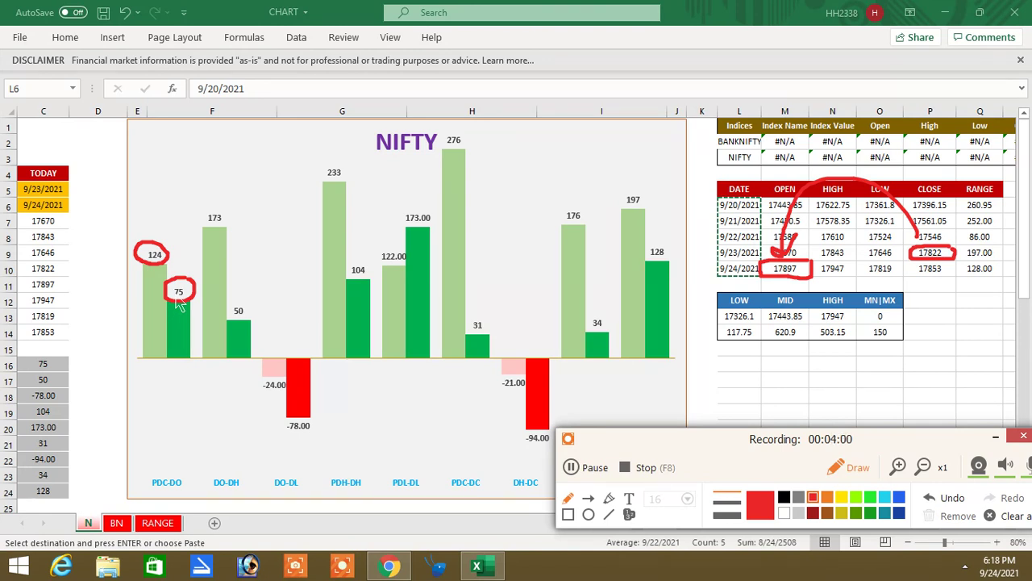
pyautogui.moveTo(253, 296)
pyautogui.mouseDown()
pyautogui.moveTo(225, 321)
pyautogui.moveTo(256, 293)
pyautogui.mouseUp()
pyautogui.moveTo(784, 273)
pyautogui.mouseDown()
pyautogui.moveTo(794, 283)
pyautogui.moveTo(834, 279)
pyautogui.moveTo(822, 295)
pyautogui.moveTo(851, 287)
pyautogui.mouseUp()
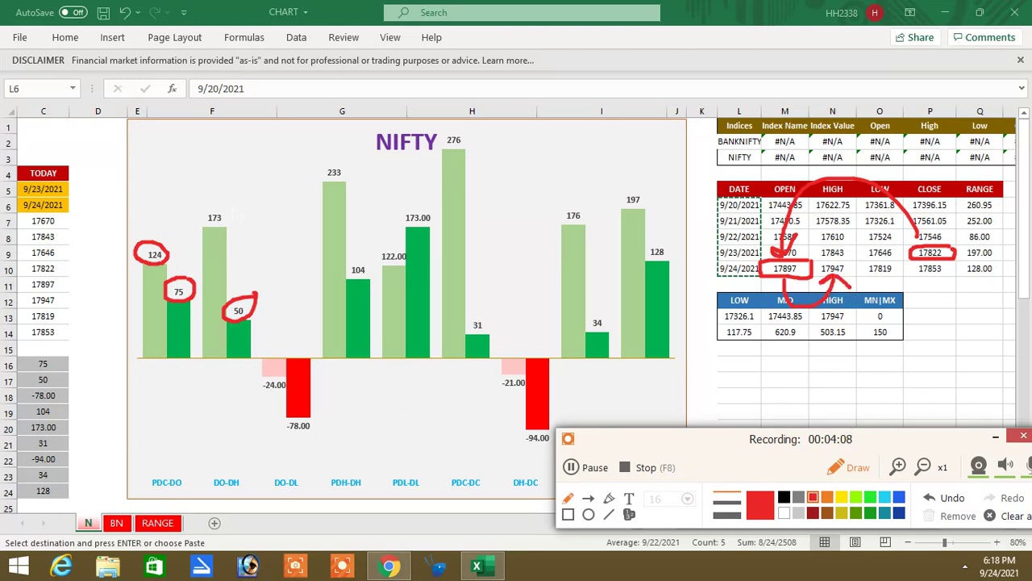
pyautogui.moveTo(234, 211)
pyautogui.mouseDown()
pyautogui.moveTo(206, 200)
pyautogui.moveTo(238, 227)
pyautogui.moveTo(236, 207)
pyautogui.mouseUp()
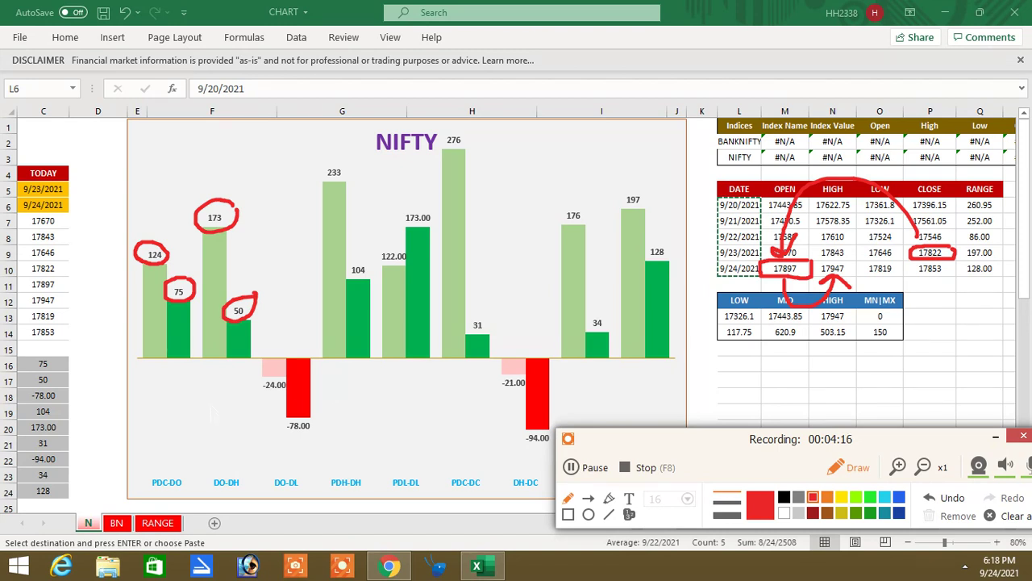
# Circle the DO-DL labels, today's PDH-DH and PDL-DL labels, and the 9/23 high 17843 with an arrow towards the 9/24 high
pyautogui.moveTo(284, 376)
pyautogui.mouseDown()
pyautogui.moveTo(259, 378)
pyautogui.moveTo(268, 394)
pyautogui.moveTo(290, 381)
pyautogui.moveTo(271, 373)
pyautogui.mouseUp()
pyautogui.moveTo(315, 417)
pyautogui.mouseDown()
pyautogui.moveTo(282, 417)
pyautogui.moveTo(311, 442)
pyautogui.moveTo(320, 418)
pyautogui.mouseUp()
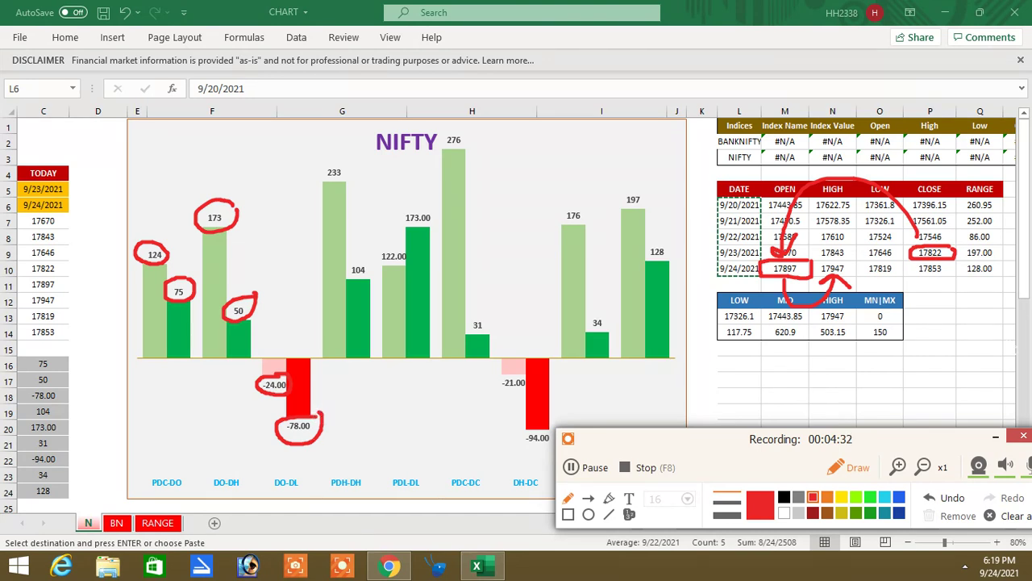
pyautogui.moveTo(855, 238)
pyautogui.mouseDown()
pyautogui.moveTo(817, 255)
pyautogui.moveTo(853, 262)
pyautogui.moveTo(847, 239)
pyautogui.moveTo(861, 283)
pyautogui.moveTo(867, 272)
pyautogui.moveTo(887, 281)
pyautogui.mouseUp()
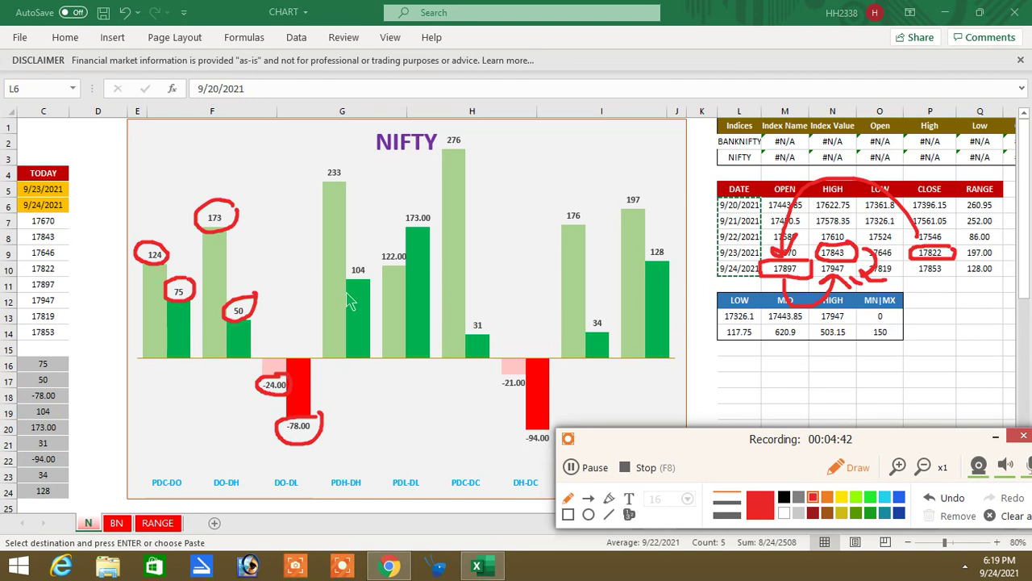
pyautogui.moveTo(369, 257)
pyautogui.mouseDown()
pyautogui.moveTo(339, 275)
pyautogui.moveTo(365, 291)
pyautogui.moveTo(375, 260)
pyautogui.mouseUp()
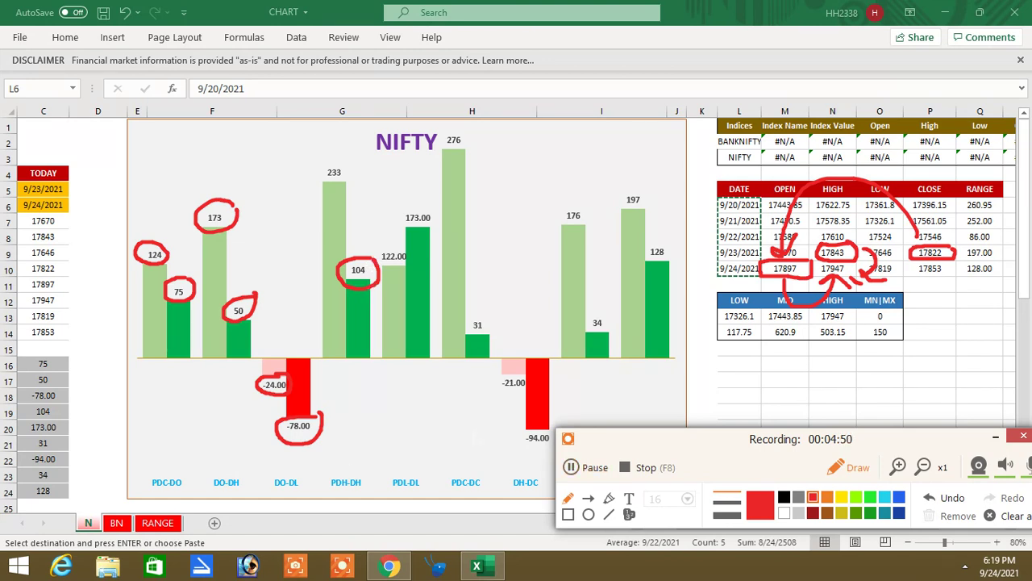
pyautogui.moveTo(429, 202)
pyautogui.mouseDown()
pyautogui.moveTo(409, 205)
pyautogui.moveTo(407, 240)
pyautogui.moveTo(445, 237)
pyautogui.moveTo(436, 204)
pyautogui.moveTo(410, 201)
pyautogui.moveTo(407, 215)
pyautogui.mouseUp()
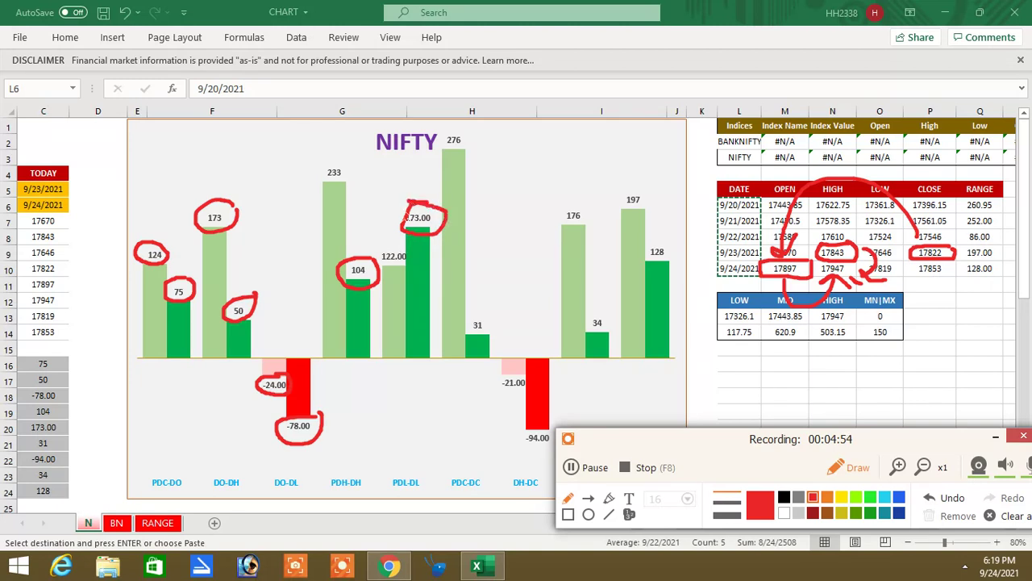
# Clear all annotations and circle the PDC-DC labels 276 and 31 on the NIFTY chart
pyautogui.click(1003, 516)
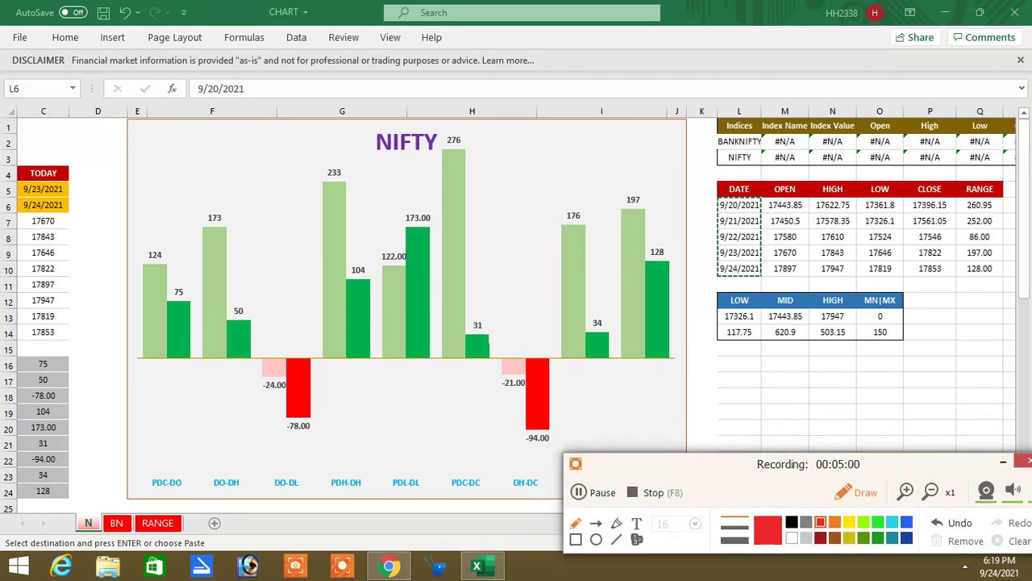
pyautogui.moveTo(472, 132)
pyautogui.mouseDown()
pyautogui.moveTo(429, 150)
pyautogui.moveTo(467, 136)
pyautogui.mouseUp()
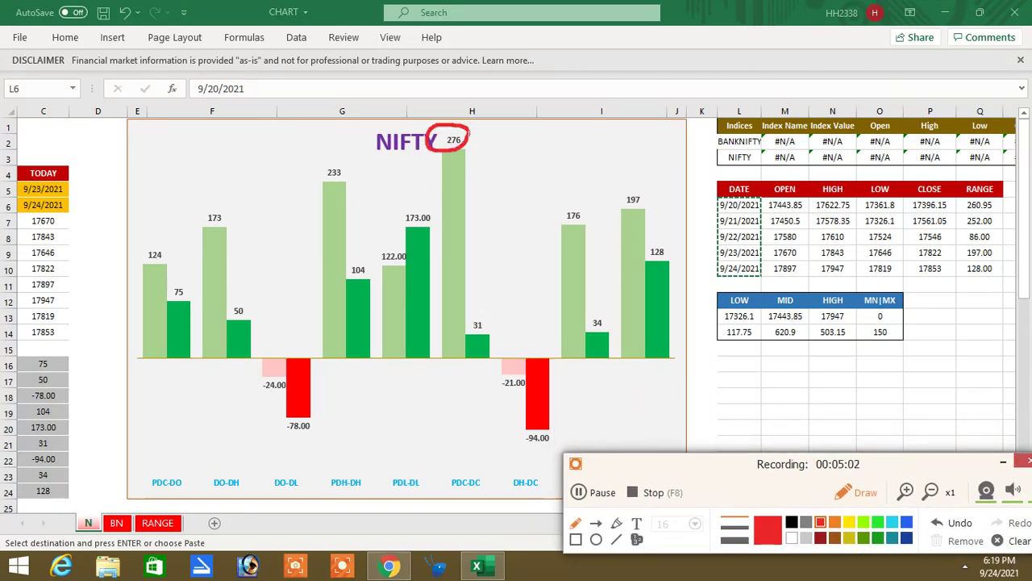
pyautogui.moveTo(503, 306)
pyautogui.mouseDown()
pyautogui.moveTo(456, 320)
pyautogui.moveTo(501, 308)
pyautogui.mouseUp()
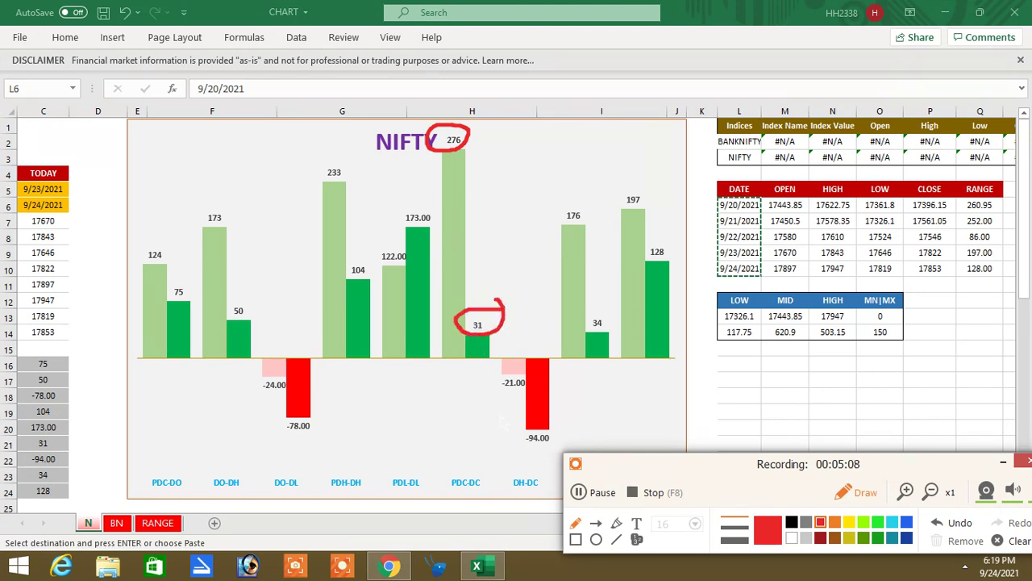
# Underline the 9/24 high 17947 and close 17853 in the price table and circle the DH-DC label -94.00
pyautogui.moveTo(839, 280)
pyautogui.mouseDown()
pyautogui.moveTo(818, 275)
pyautogui.moveTo(847, 276)
pyautogui.mouseUp()
pyautogui.moveTo(916, 277); pyautogui.dragTo(945, 282)
pyautogui.moveTo(554, 431)
pyautogui.mouseDown()
pyautogui.moveTo(509, 428)
pyautogui.moveTo(560, 448)
pyautogui.moveTo(534, 428)
pyautogui.mouseUp()
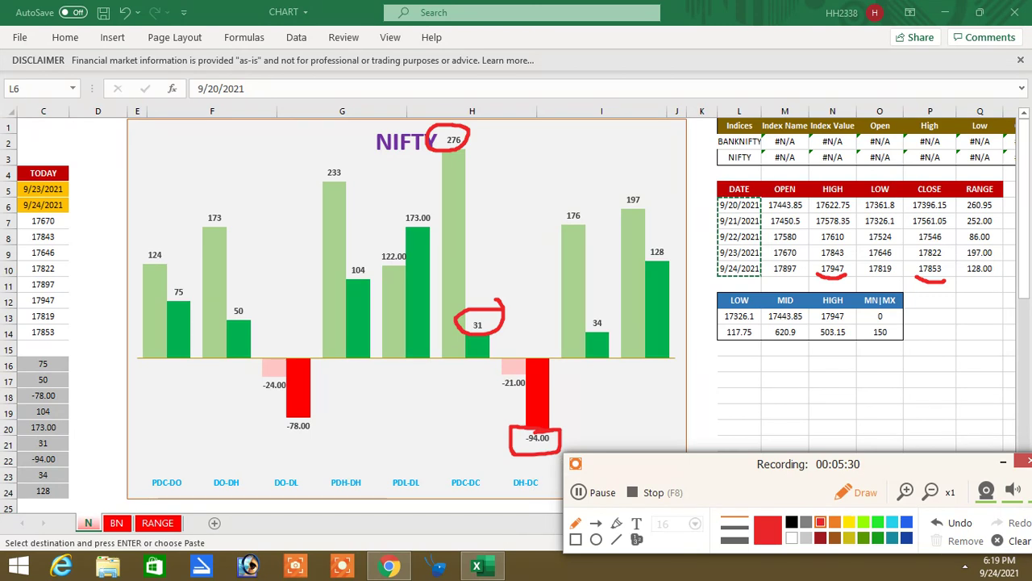
# Circle the DL-DC labels 176 and 34 and the RANGE label 128, and handwrite "Low" above the DL-DC bars
pyautogui.moveTo(695, 459); pyautogui.dragTo(711, 470)
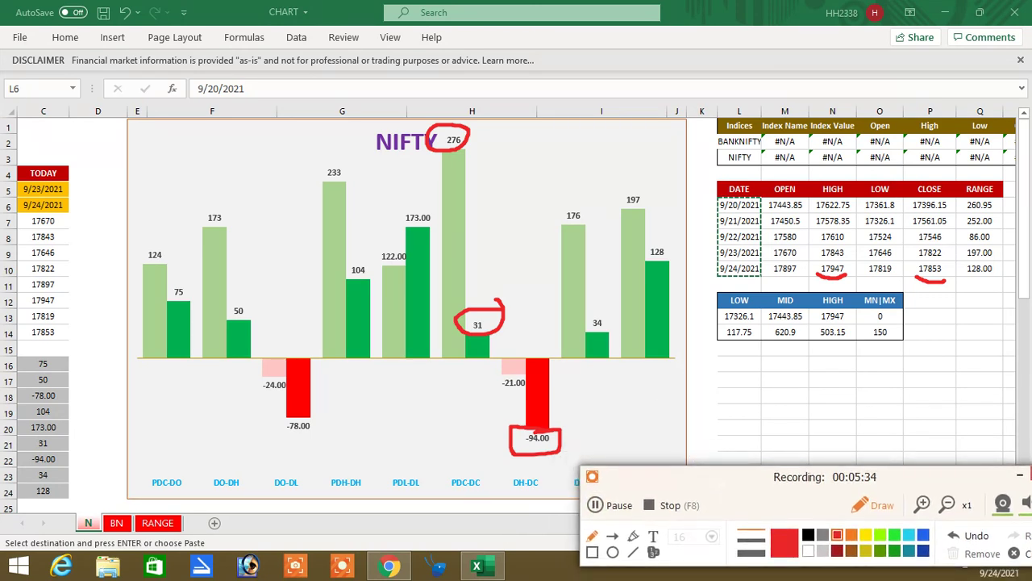
pyautogui.moveTo(580, 201)
pyautogui.mouseDown()
pyautogui.moveTo(569, 202)
pyautogui.moveTo(573, 239)
pyautogui.moveTo(587, 202)
pyautogui.moveTo(564, 196)
pyautogui.mouseUp()
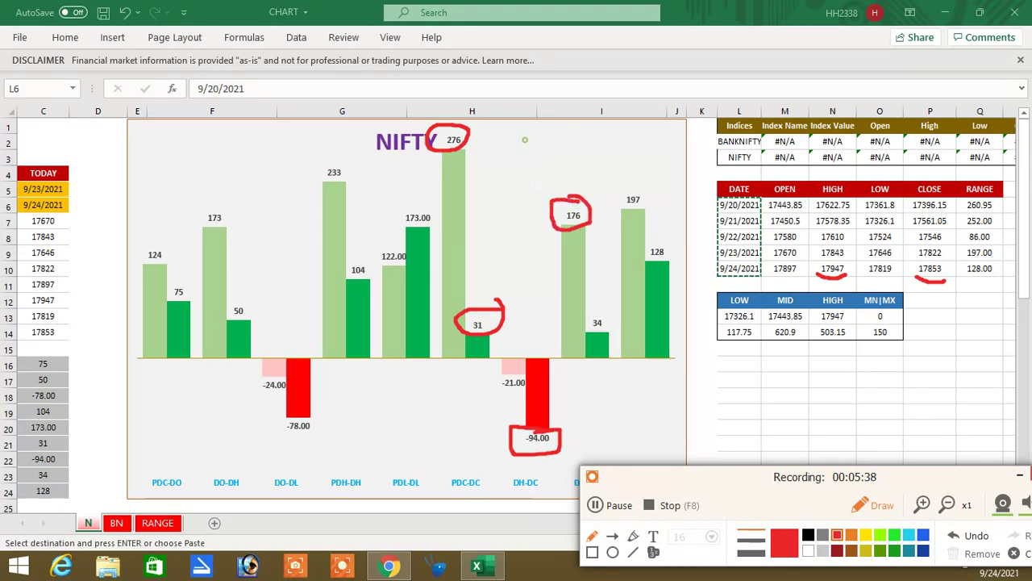
pyautogui.moveTo(525, 139)
pyautogui.mouseDown()
pyautogui.moveTo(553, 167)
pyautogui.moveTo(599, 160)
pyautogui.mouseUp()
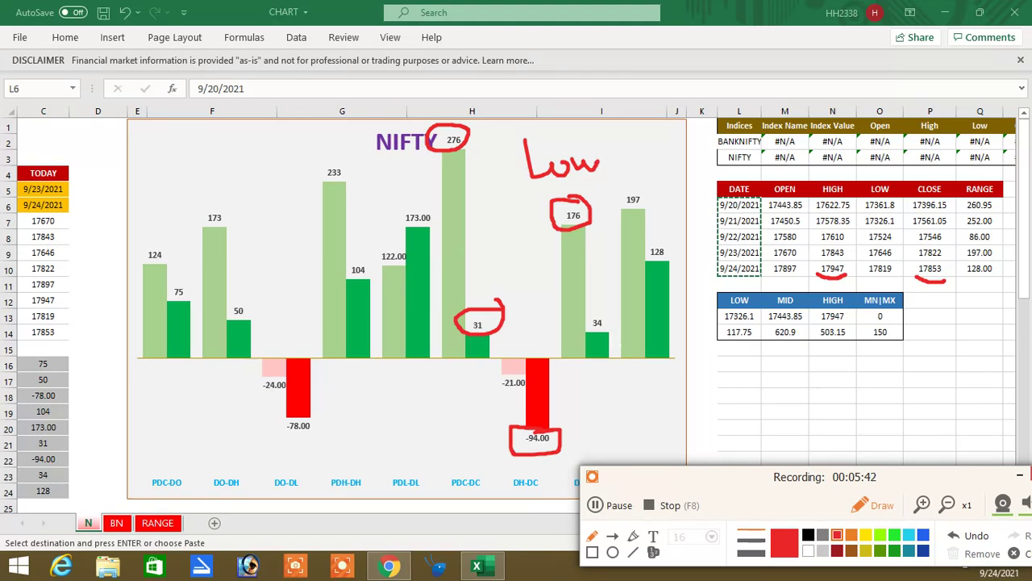
pyautogui.moveTo(610, 314)
pyautogui.mouseDown()
pyautogui.moveTo(586, 321)
pyautogui.moveTo(601, 331)
pyautogui.moveTo(611, 321)
pyautogui.mouseUp()
pyautogui.moveTo(680, 237)
pyautogui.mouseDown()
pyautogui.moveTo(654, 265)
pyautogui.moveTo(686, 242)
pyautogui.mouseUp()
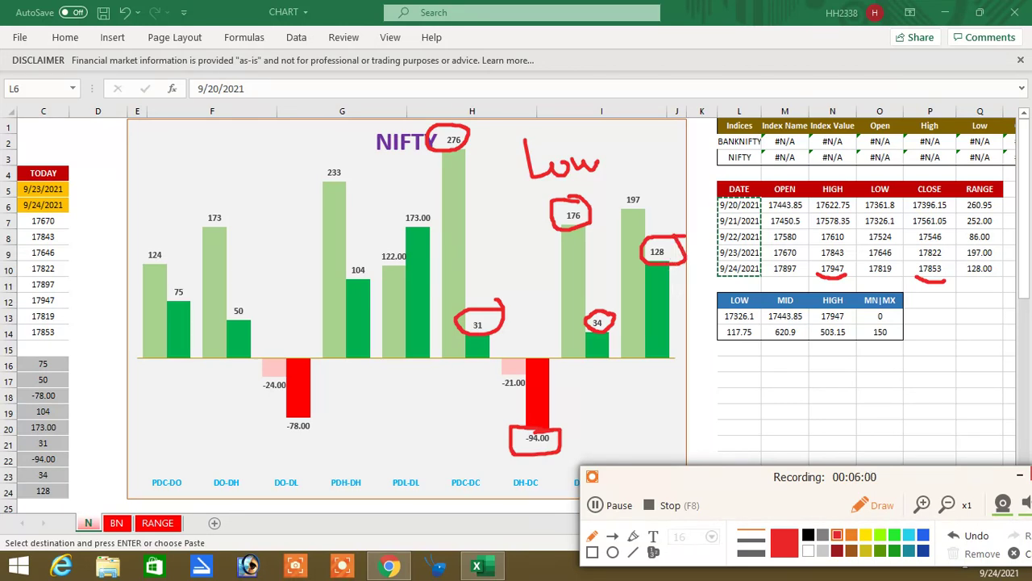
# Clear all annotations from the NIFTY sheet and leave drawing mode
pyautogui.moveTo(710, 477); pyautogui.dragTo(641, 396)
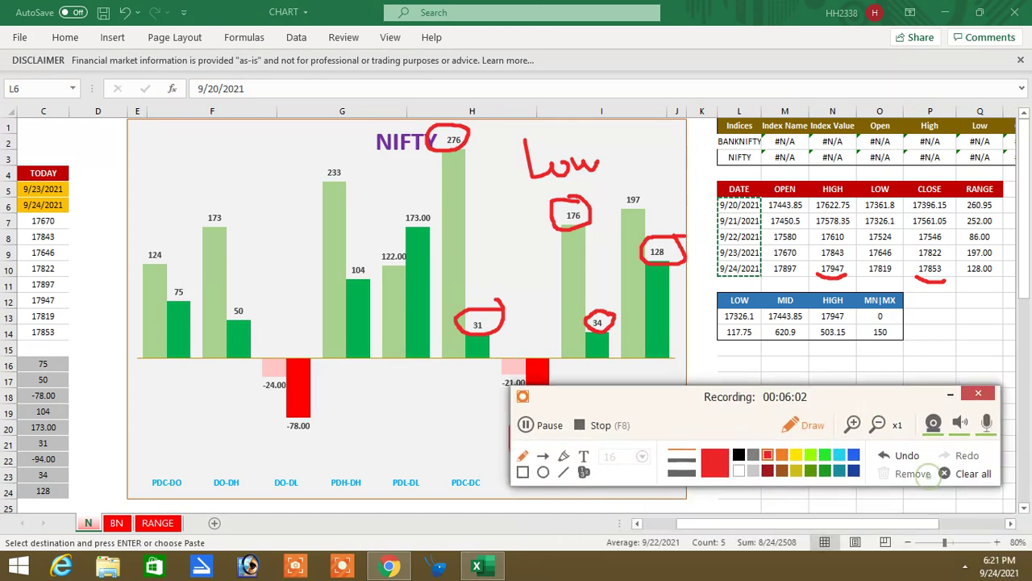
pyautogui.click(971, 473)
pyautogui.click(804, 425)
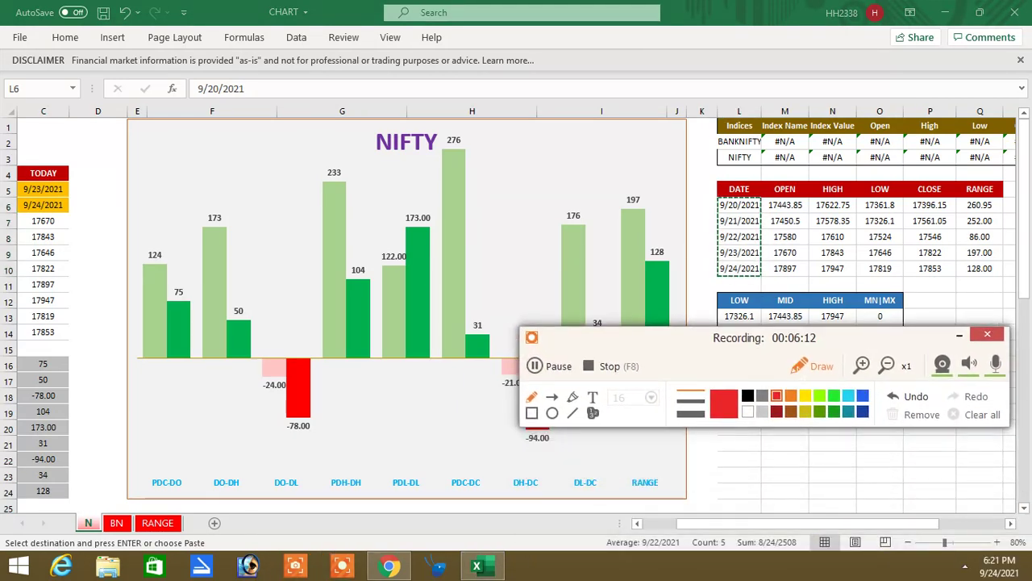
# Open the BN sheet with the BANKNIFTY chart and select the empty cell P21 below its price table
pyautogui.click(118, 523)
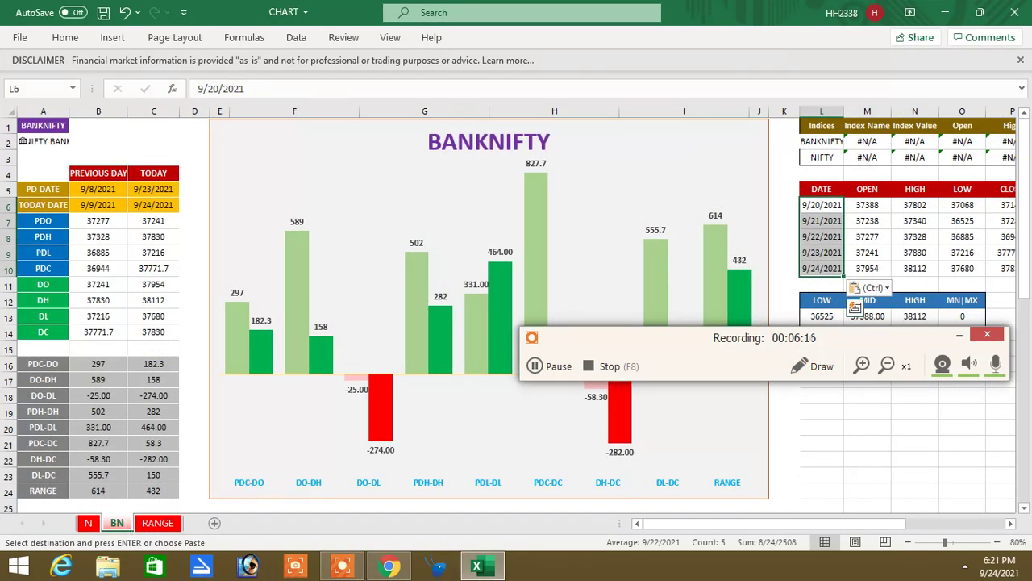
pyautogui.moveTo(871, 532); pyautogui.dragTo(925, 532)
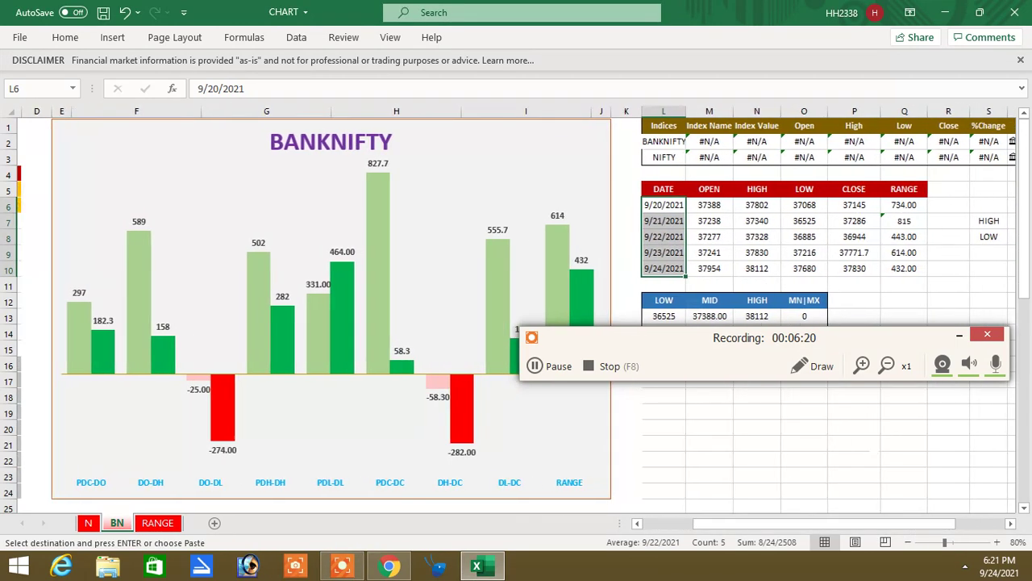
pyautogui.hotkey('ctrl', 'v')
pyautogui.click(849, 444)
pyautogui.moveTo(646, 337); pyautogui.dragTo(697, 398)
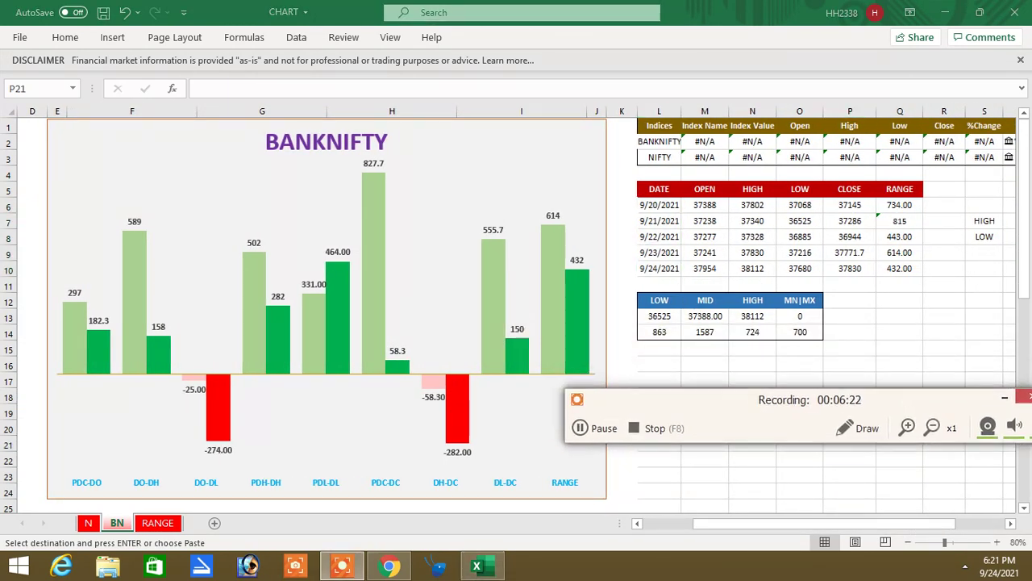
# Mark the 9/23 close 37771.7 and 9/24 open 37954 with a connecting red arrow, and circle the PDC-DO label 182.3
pyautogui.click(865, 426)
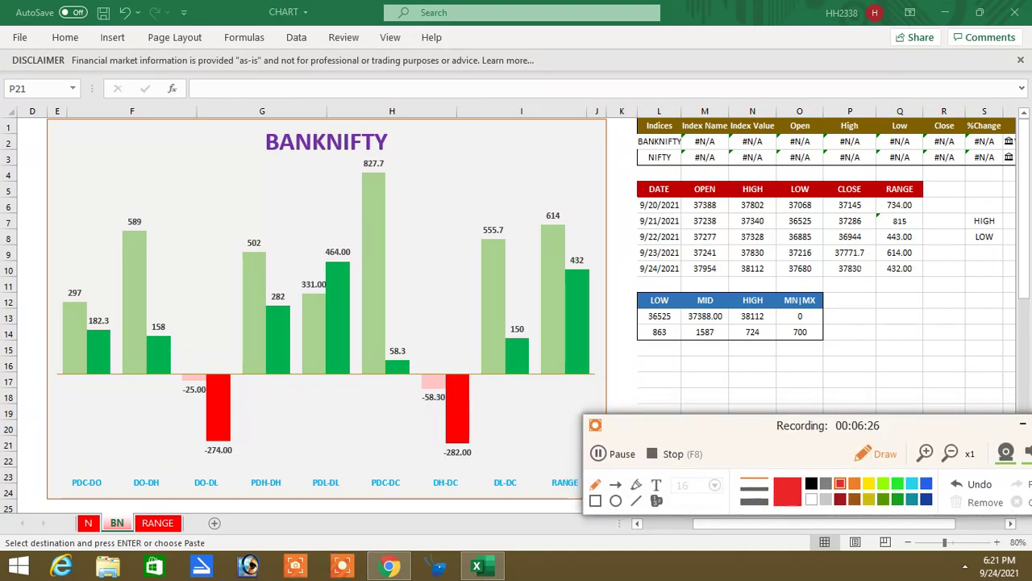
pyautogui.moveTo(875, 242)
pyautogui.mouseDown()
pyautogui.moveTo(824, 242)
pyautogui.moveTo(845, 261)
pyautogui.moveTo(879, 263)
pyautogui.moveTo(726, 208)
pyautogui.moveTo(710, 262)
pyautogui.moveTo(704, 253)
pyautogui.moveTo(728, 250)
pyautogui.moveTo(715, 284)
pyautogui.moveTo(732, 256)
pyautogui.mouseUp()
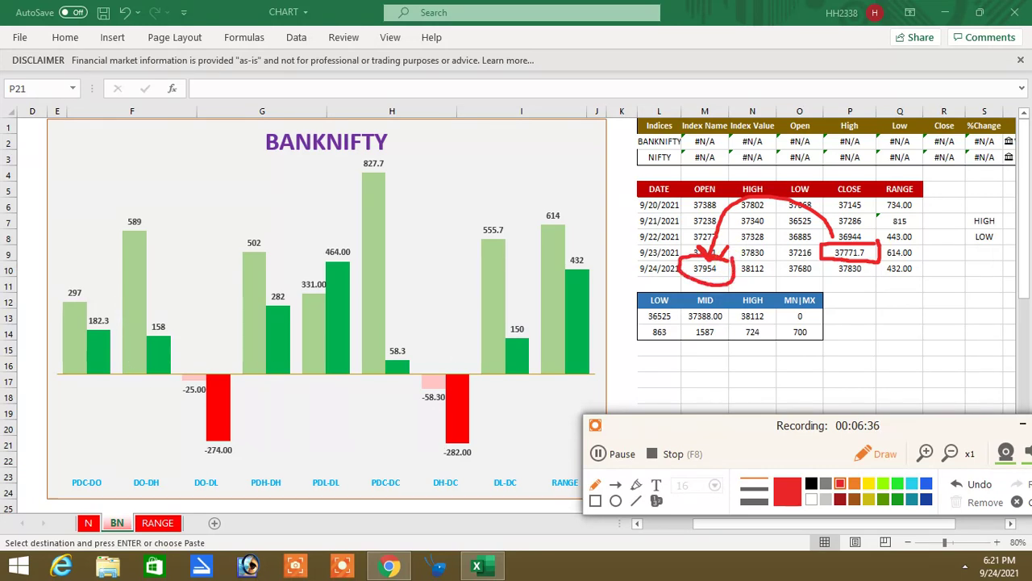
pyautogui.moveTo(107, 307)
pyautogui.mouseDown()
pyautogui.moveTo(87, 309)
pyautogui.moveTo(77, 332)
pyautogui.moveTo(105, 332)
pyautogui.moveTo(119, 318)
pyautogui.moveTo(107, 311)
pyautogui.mouseUp()
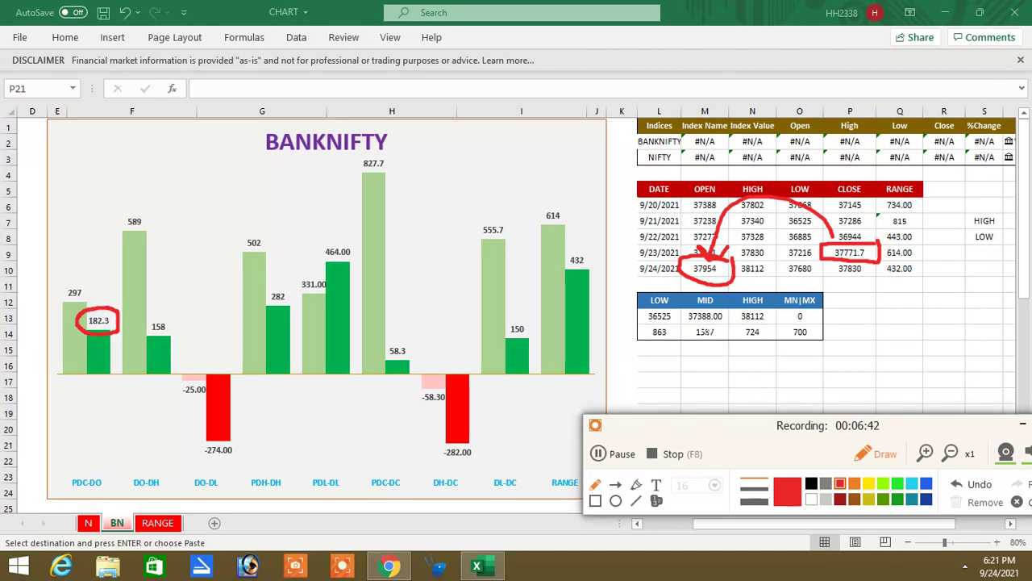
# Draw arrows from the 9/24 open to its high and low, and circle the DO-DH label 158 and DO-DL label -274.00
pyautogui.moveTo(713, 285)
pyautogui.mouseDown()
pyautogui.moveTo(758, 279)
pyautogui.moveTo(748, 306)
pyautogui.mouseUp()
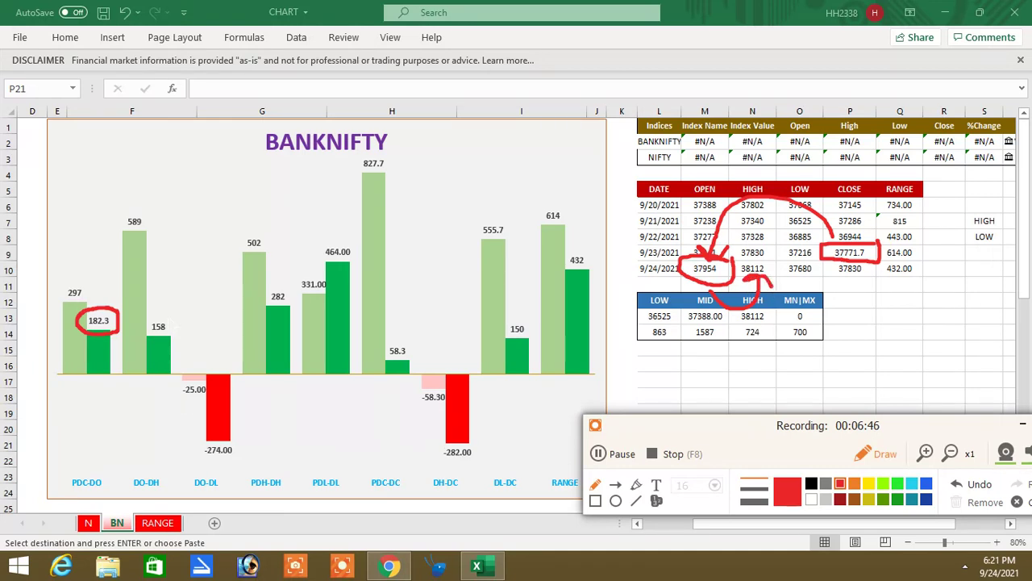
pyautogui.moveTo(152, 312); pyautogui.dragTo(171, 309)
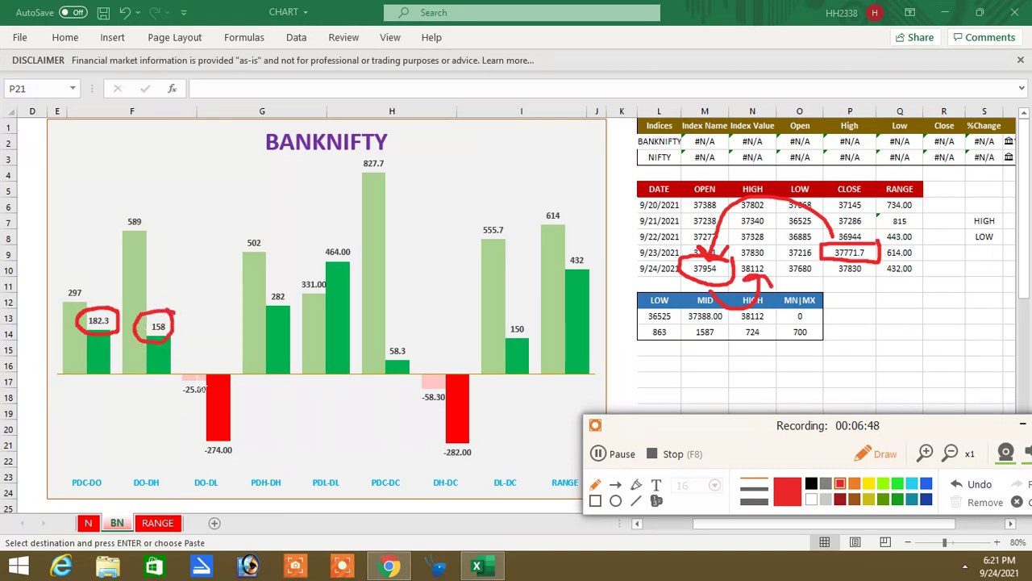
pyautogui.moveTo(687, 297)
pyautogui.mouseDown()
pyautogui.moveTo(750, 338)
pyautogui.moveTo(802, 327)
pyautogui.moveTo(814, 287)
pyautogui.moveTo(824, 297)
pyautogui.mouseUp()
pyautogui.click(618, 453)
pyautogui.click(618, 453)
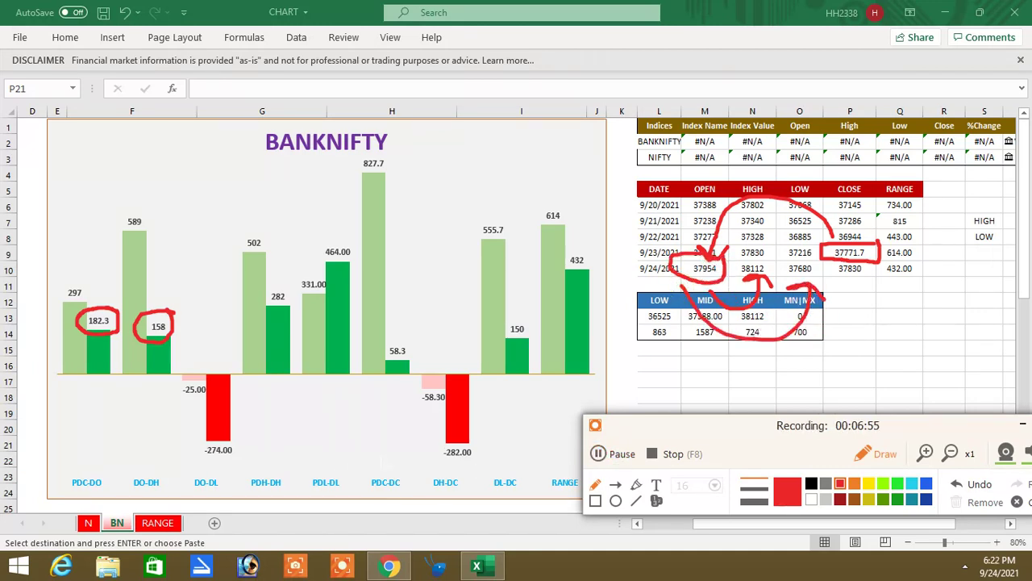
pyautogui.moveTo(241, 436)
pyautogui.mouseDown()
pyautogui.moveTo(202, 440)
pyautogui.moveTo(233, 462)
pyautogui.moveTo(241, 439)
pyautogui.mouseUp()
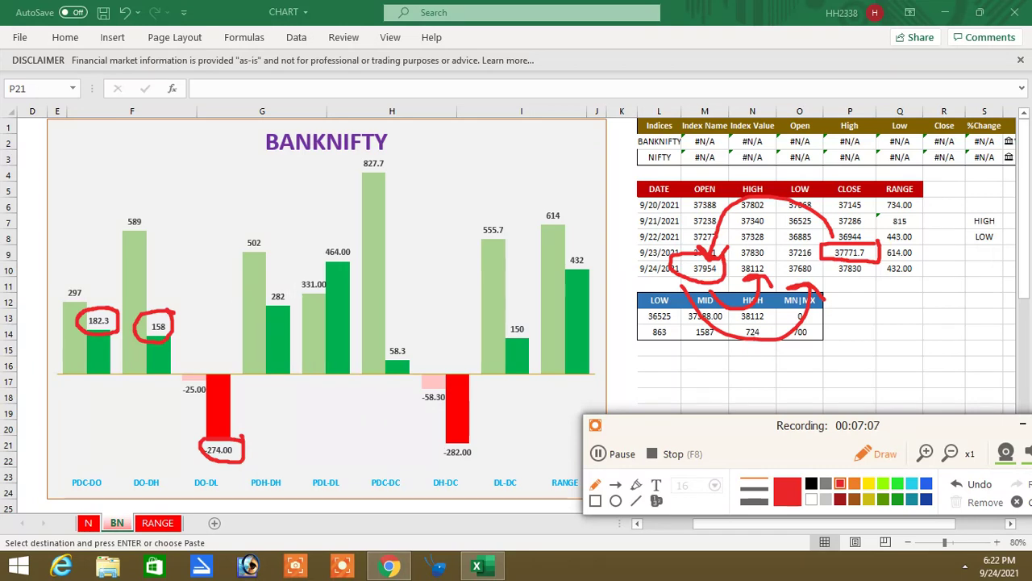
# Circle the PDH-DH label 282, the PDL-DL label 464.00 and the PDC-DC labels 58.3 and 827.7 on the BANKNIFTY chart
pyautogui.moveTo(284, 282)
pyautogui.mouseDown()
pyautogui.moveTo(259, 303)
pyautogui.moveTo(287, 318)
pyautogui.moveTo(297, 284)
pyautogui.moveTo(277, 279)
pyautogui.mouseUp()
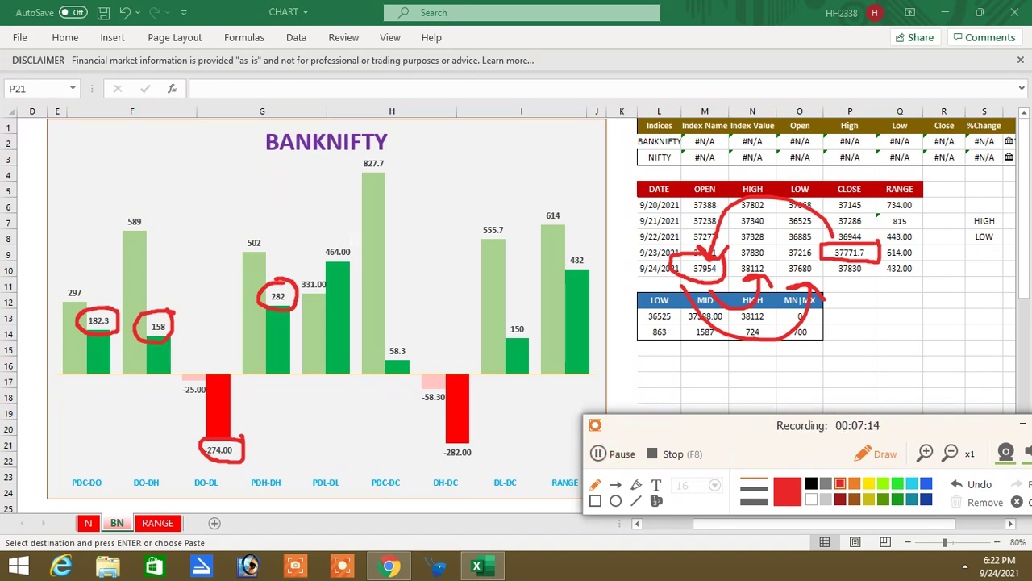
pyautogui.moveTo(349, 237)
pyautogui.mouseDown()
pyautogui.moveTo(331, 233)
pyautogui.moveTo(334, 267)
pyautogui.moveTo(348, 235)
pyautogui.mouseUp()
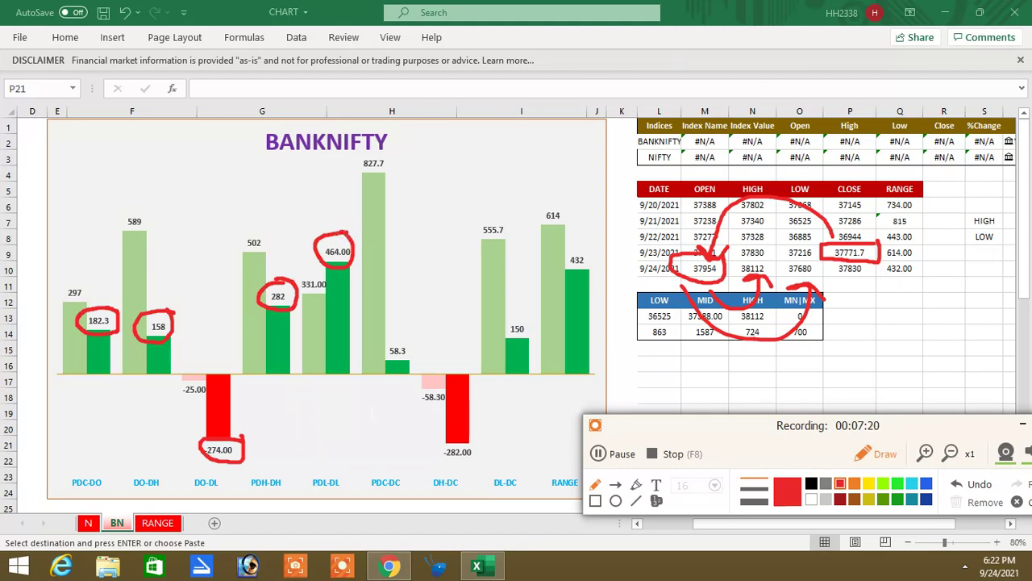
pyautogui.moveTo(416, 339)
pyautogui.mouseDown()
pyautogui.moveTo(387, 333)
pyautogui.moveTo(403, 371)
pyautogui.moveTo(407, 333)
pyautogui.moveTo(400, 337)
pyautogui.mouseUp()
pyautogui.moveTo(409, 148)
pyautogui.mouseDown()
pyautogui.moveTo(347, 166)
pyautogui.moveTo(394, 173)
pyautogui.moveTo(396, 159)
pyautogui.mouseUp()
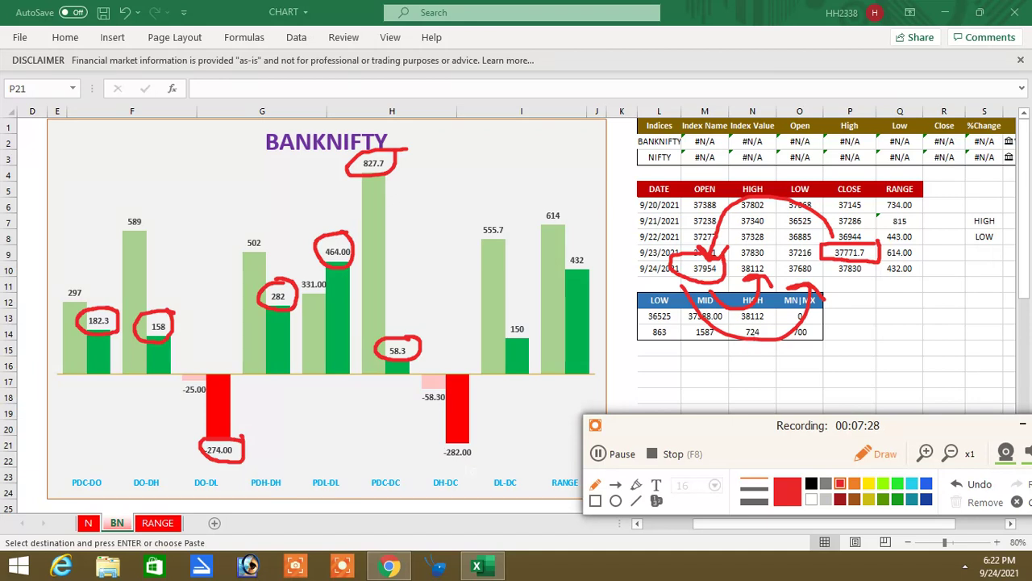
# Circle the DH-DC label -282.00, DL-DC label 150 and RANGE label 432, and write D above 150 and S beside -282.00
pyautogui.moveTo(483, 445)
pyautogui.mouseDown()
pyautogui.moveTo(457, 440)
pyautogui.moveTo(432, 459)
pyautogui.moveTo(484, 464)
pyautogui.moveTo(482, 449)
pyautogui.mouseUp()
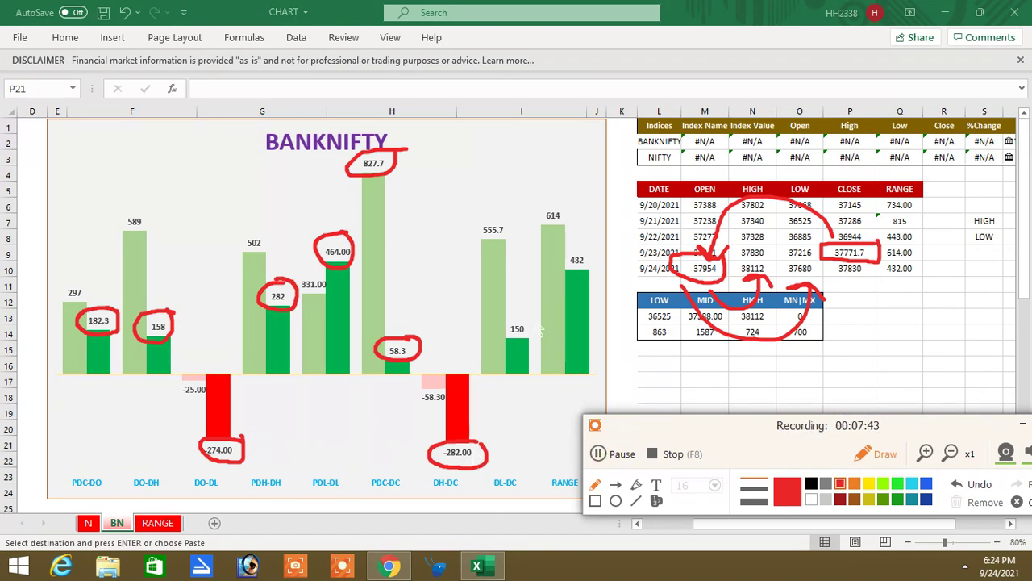
pyautogui.moveTo(534, 319)
pyautogui.mouseDown()
pyautogui.moveTo(496, 332)
pyautogui.moveTo(524, 345)
pyautogui.moveTo(529, 329)
pyautogui.mouseUp()
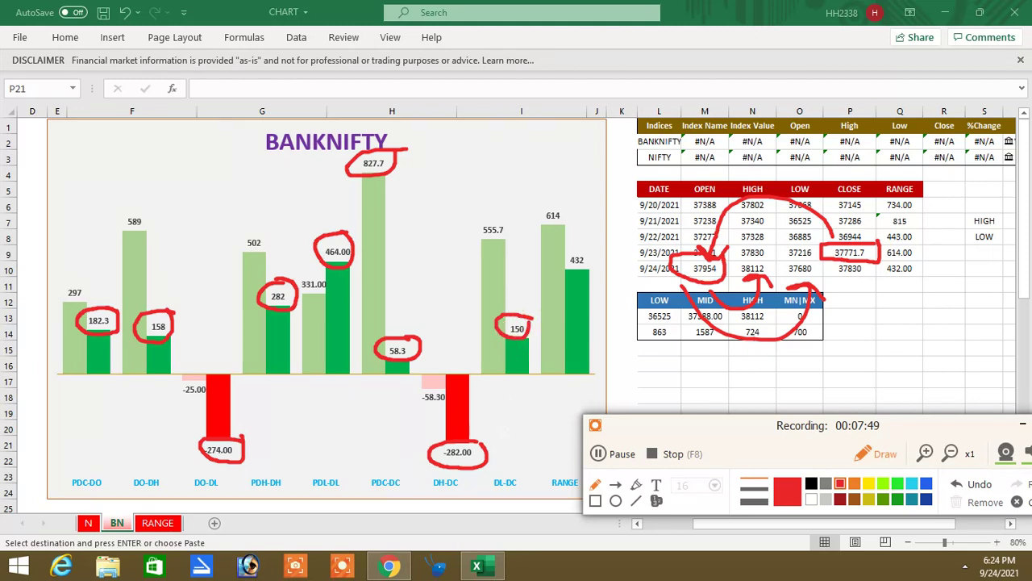
pyautogui.moveTo(516, 270)
pyautogui.mouseDown()
pyautogui.moveTo(518, 306)
pyautogui.moveTo(505, 278)
pyautogui.moveTo(509, 315)
pyautogui.mouseUp()
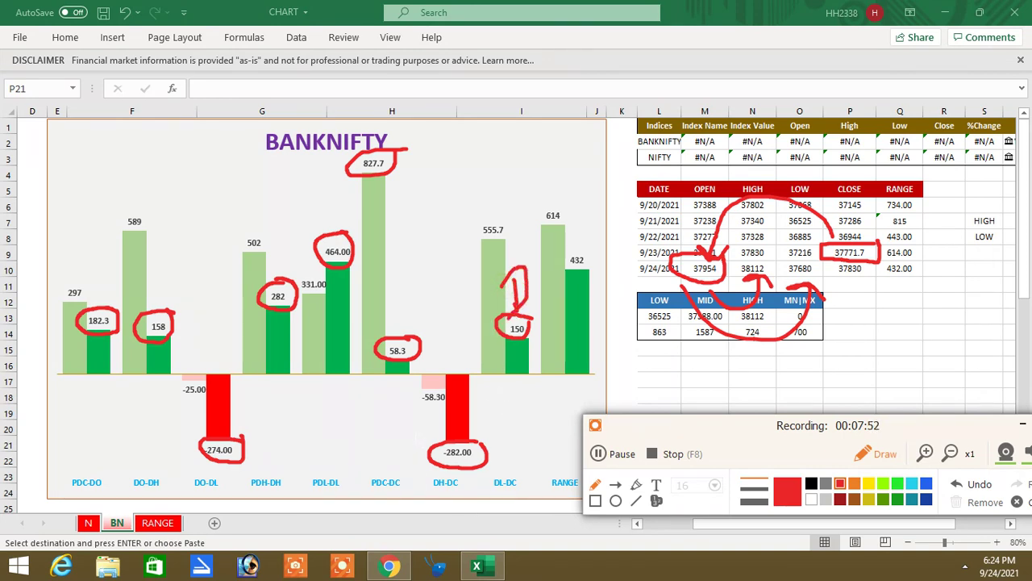
pyautogui.moveTo(418, 421); pyautogui.dragTo(399, 458)
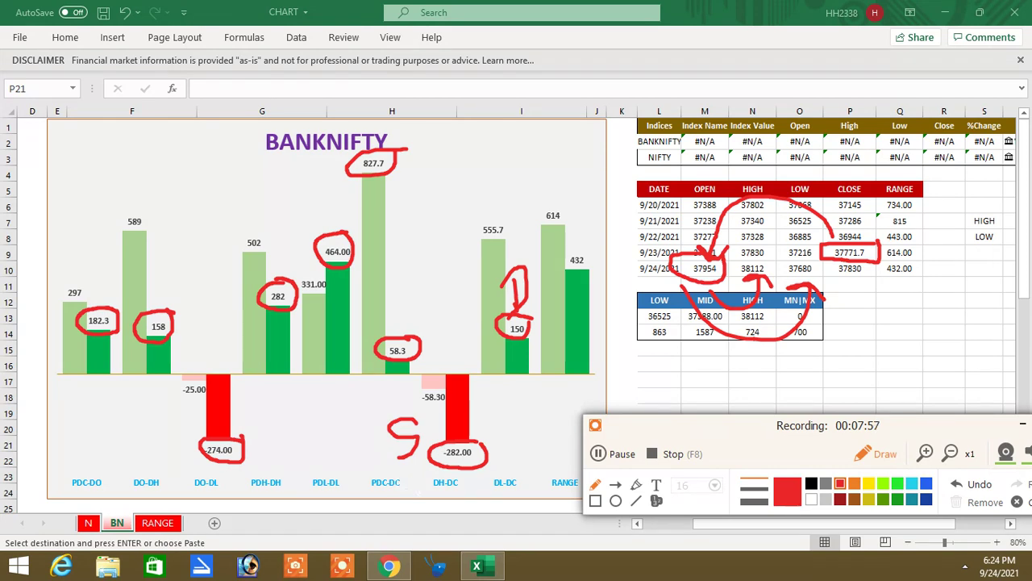
pyautogui.moveTo(592, 248)
pyautogui.mouseDown()
pyautogui.moveTo(552, 252)
pyautogui.moveTo(579, 279)
pyautogui.moveTo(595, 252)
pyautogui.moveTo(584, 245)
pyautogui.mouseUp()
# Clear the annotations from the BANKNIFTY chart and open the RANGE sheet at its NIFTY section
pyautogui.moveTo(694, 425); pyautogui.dragTo(503, 339)
pyautogui.click(856, 416)
pyautogui.click(684, 367)
pyautogui.moveTo(564, 339); pyautogui.dragTo(642, 351)
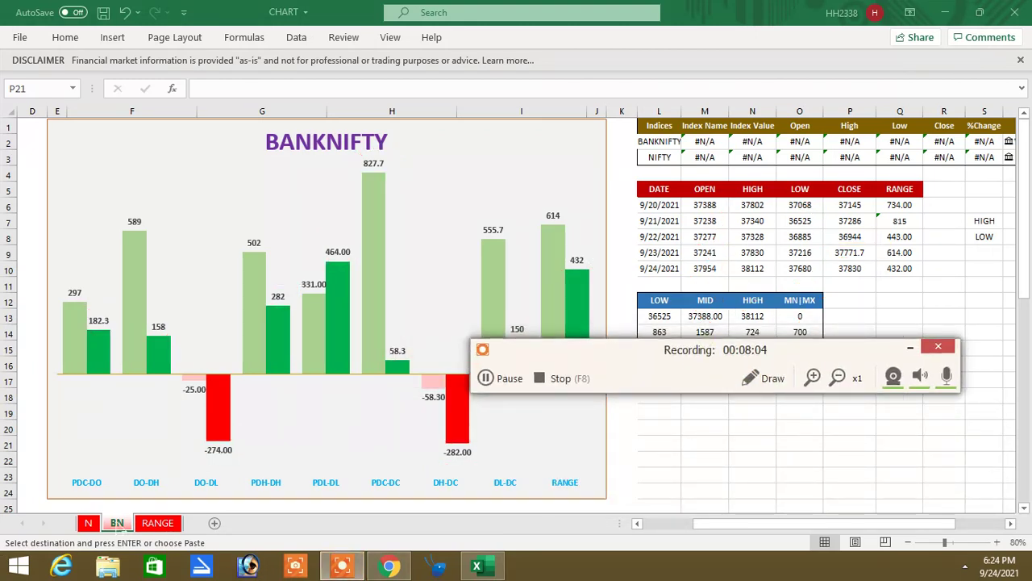
pyautogui.click(156, 523)
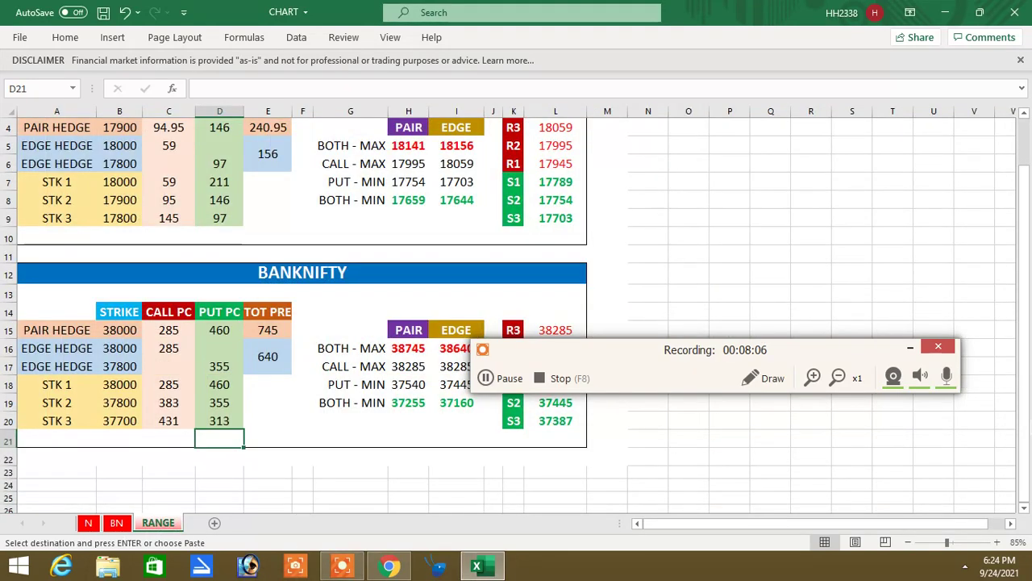
pyautogui.moveTo(1022, 152); pyautogui.dragTo(1022, 121)
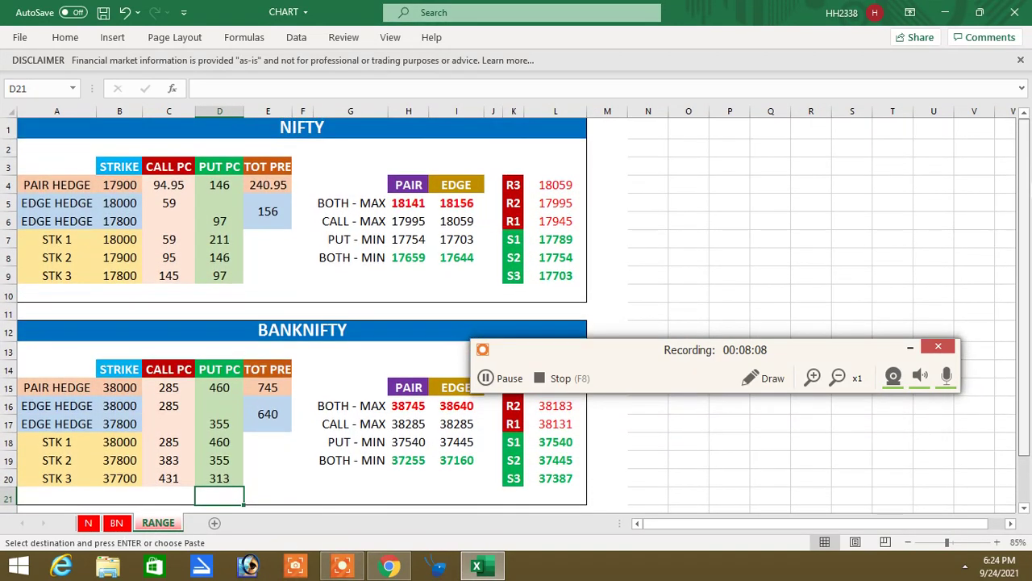
# Turn on drawing and box the NIFTY pair hedge strike 17900 and total premium 240.95 in red
pyautogui.click(765, 378)
pyautogui.moveTo(799, 345); pyautogui.dragTo(936, 381)
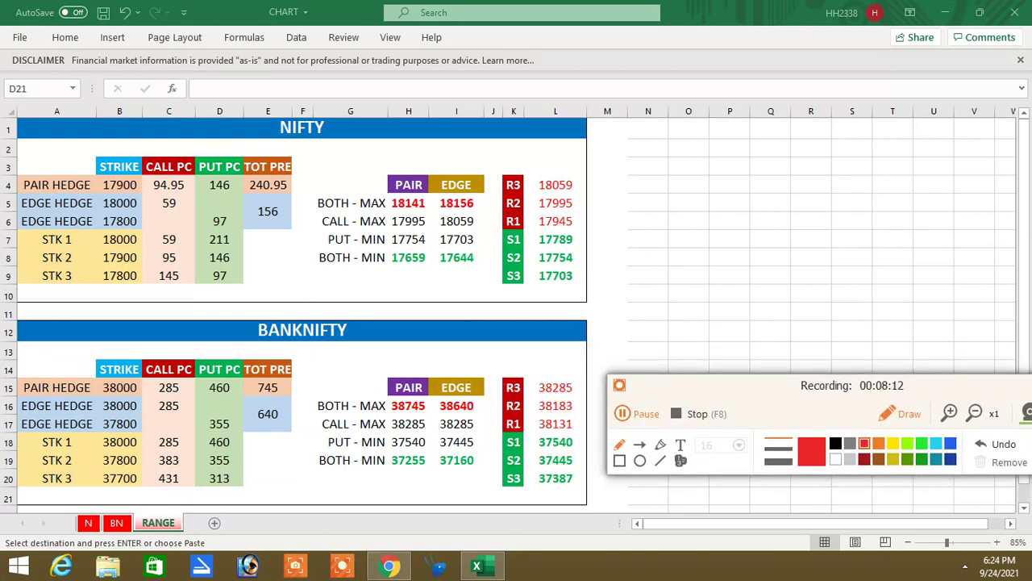
pyautogui.click(641, 413)
pyautogui.click(641, 414)
pyautogui.moveTo(137, 179)
pyautogui.mouseDown()
pyautogui.moveTo(99, 171)
pyautogui.moveTo(102, 203)
pyautogui.moveTo(141, 198)
pyautogui.moveTo(137, 173)
pyautogui.mouseUp()
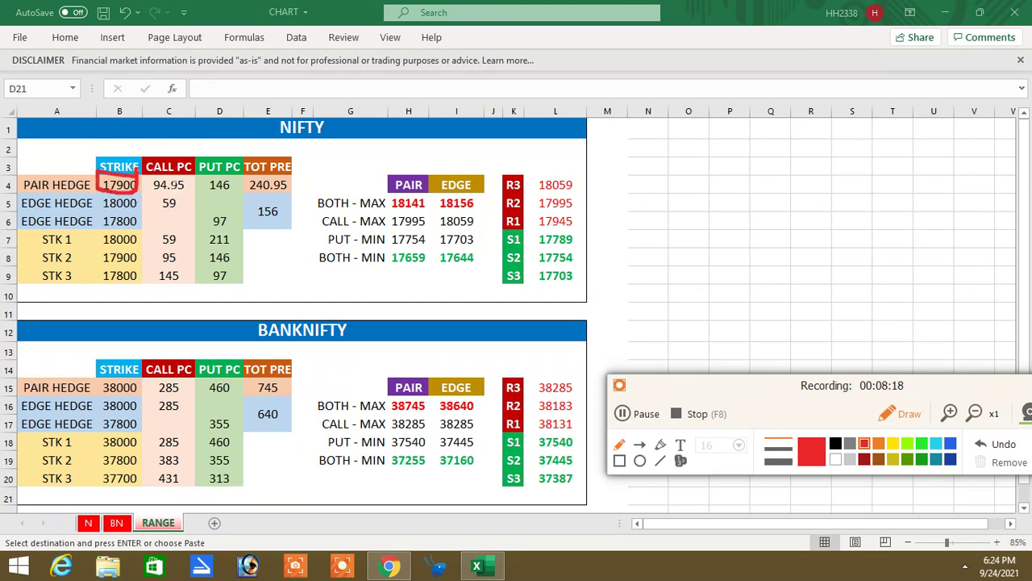
pyautogui.moveTo(247, 170)
pyautogui.mouseDown()
pyautogui.moveTo(299, 172)
pyautogui.moveTo(242, 202)
pyautogui.moveTo(282, 204)
pyautogui.moveTo(297, 169)
pyautogui.mouseUp()
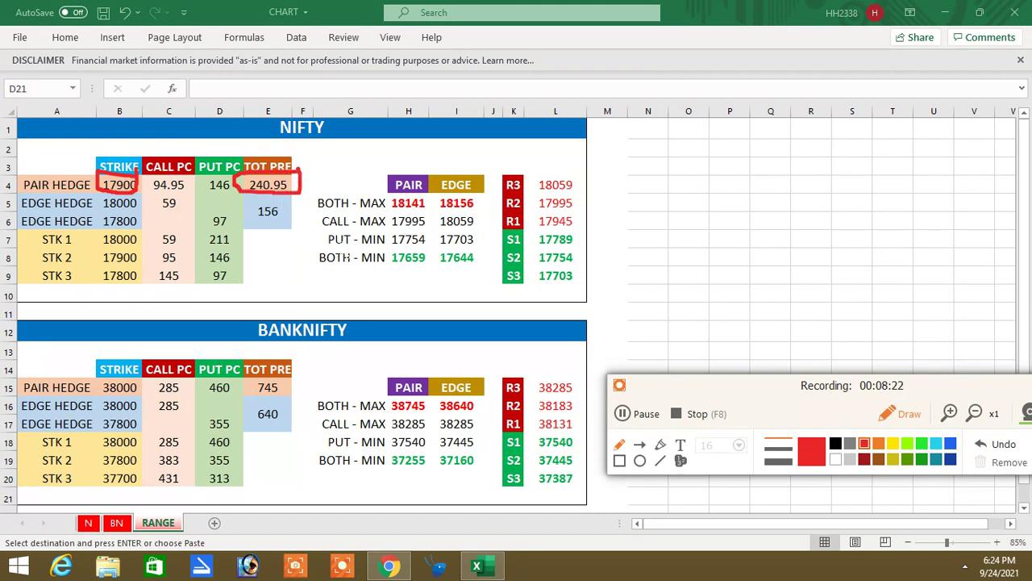
# Tick the NIFTY PAIR maximum 18141, underline the minimum 17659, and bracket the outer BOTH pair and inner CALL-MAX and PUT-MIN pair
pyautogui.moveTo(373, 183)
pyautogui.mouseDown()
pyautogui.moveTo(384, 194)
pyautogui.moveTo(413, 177)
pyautogui.mouseUp()
pyautogui.moveTo(381, 267); pyautogui.dragTo(427, 265)
pyautogui.moveTo(376, 194)
pyautogui.mouseDown()
pyautogui.moveTo(330, 242)
pyautogui.moveTo(378, 268)
pyautogui.mouseUp()
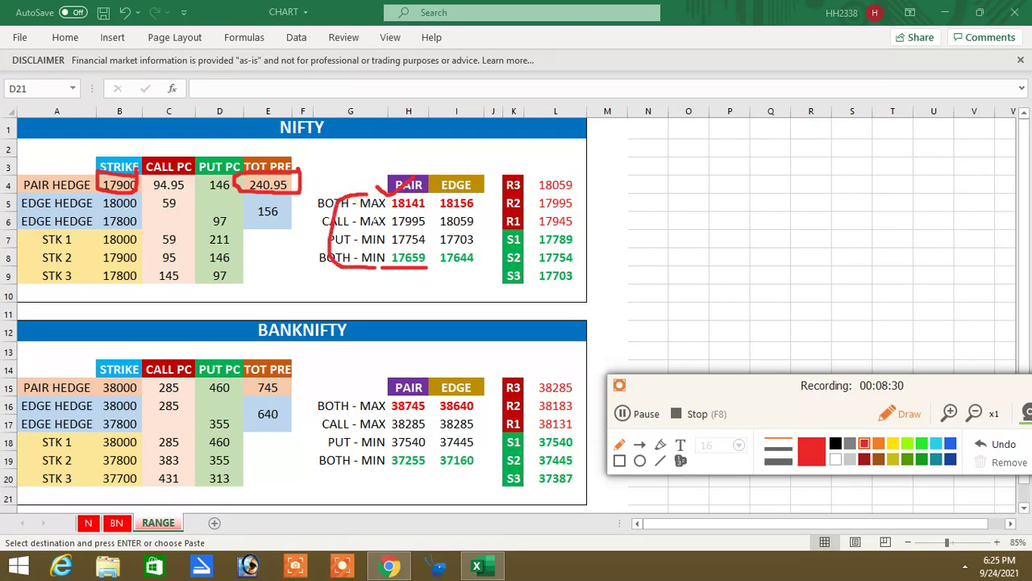
pyautogui.moveTo(376, 220)
pyautogui.mouseDown()
pyautogui.moveTo(366, 240)
pyautogui.moveTo(383, 257)
pyautogui.mouseUp()
# Underline the NIFTY edge hedge rows, circle their premium 156, and mark the EDGE values from 18156 down to 17644
pyautogui.moveTo(50, 195)
pyautogui.mouseDown()
pyautogui.moveTo(103, 203)
pyautogui.moveTo(106, 224)
pyautogui.mouseUp()
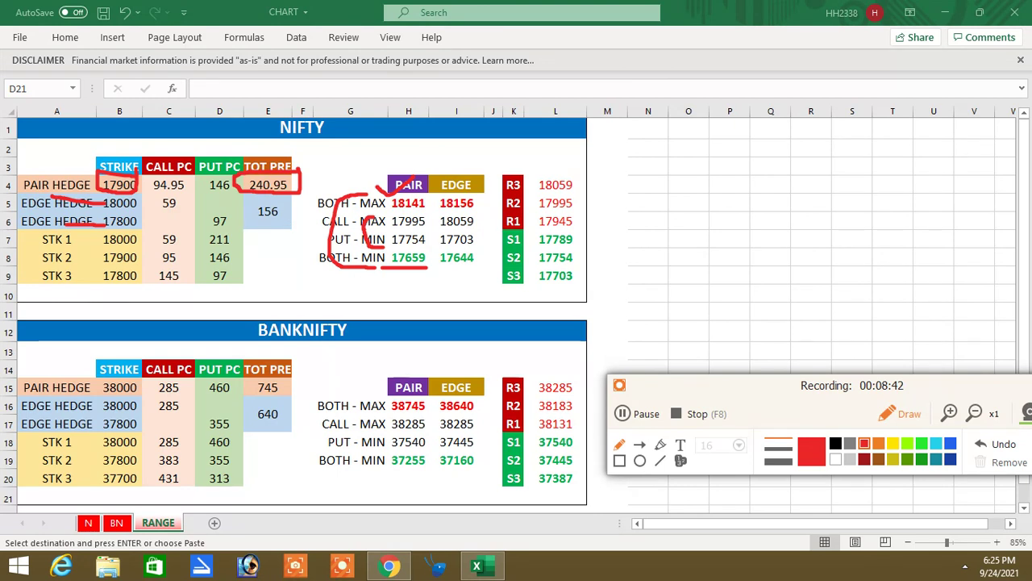
pyautogui.moveTo(279, 200)
pyautogui.mouseDown()
pyautogui.moveTo(251, 216)
pyautogui.moveTo(278, 229)
pyautogui.moveTo(295, 203)
pyautogui.mouseUp()
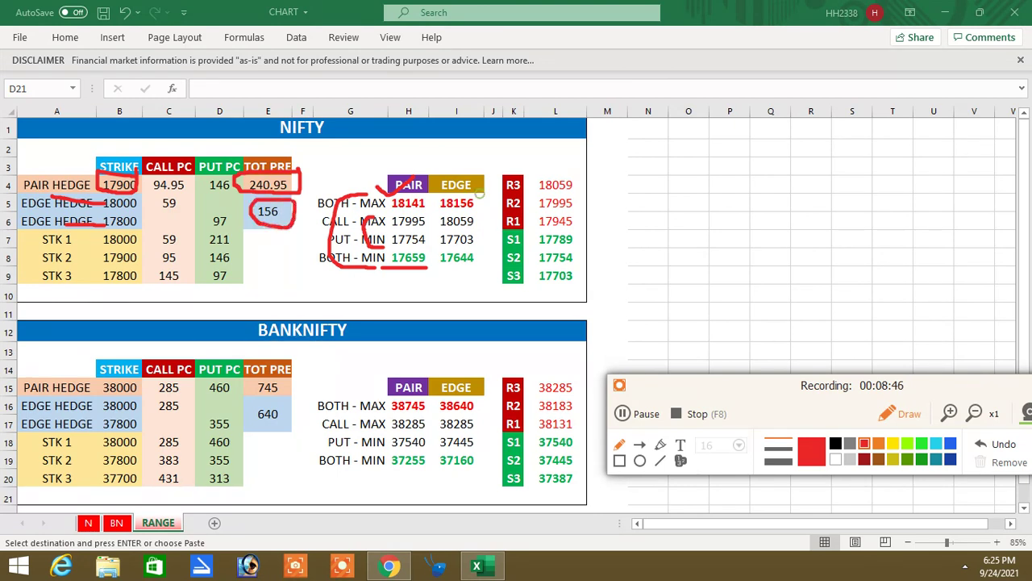
pyautogui.moveTo(479, 193); pyautogui.dragTo(500, 194)
pyautogui.moveTo(460, 270)
pyautogui.mouseDown()
pyautogui.moveTo(441, 269)
pyautogui.moveTo(483, 269)
pyautogui.mouseUp()
pyautogui.moveTo(493, 198); pyautogui.dragTo(483, 244)
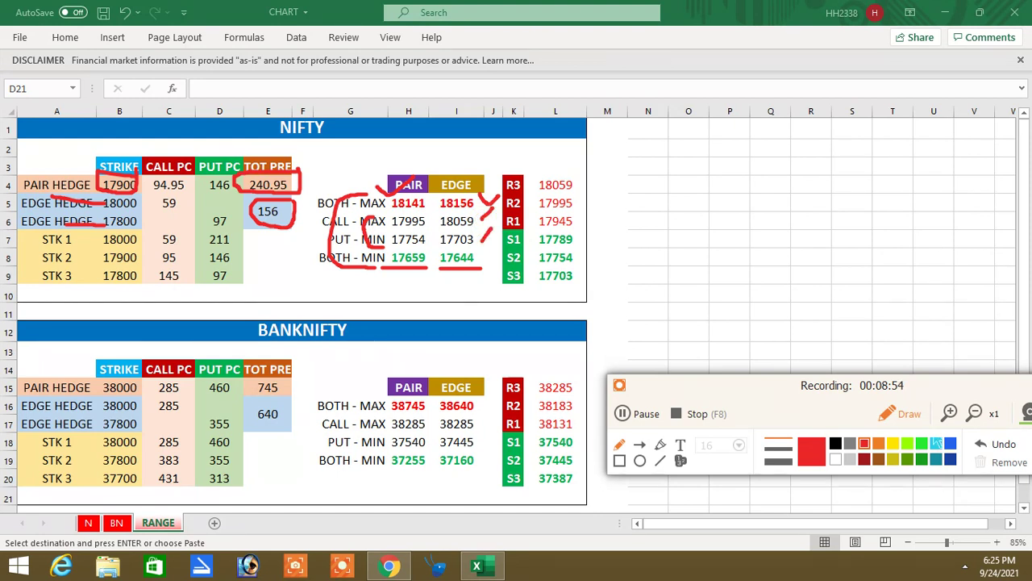
# Clear the hedge annotations and tick the NIFTY resistance levels R1 to R3 and support levels S1 to S3
pyautogui.click(964, 456)
pyautogui.click(806, 408)
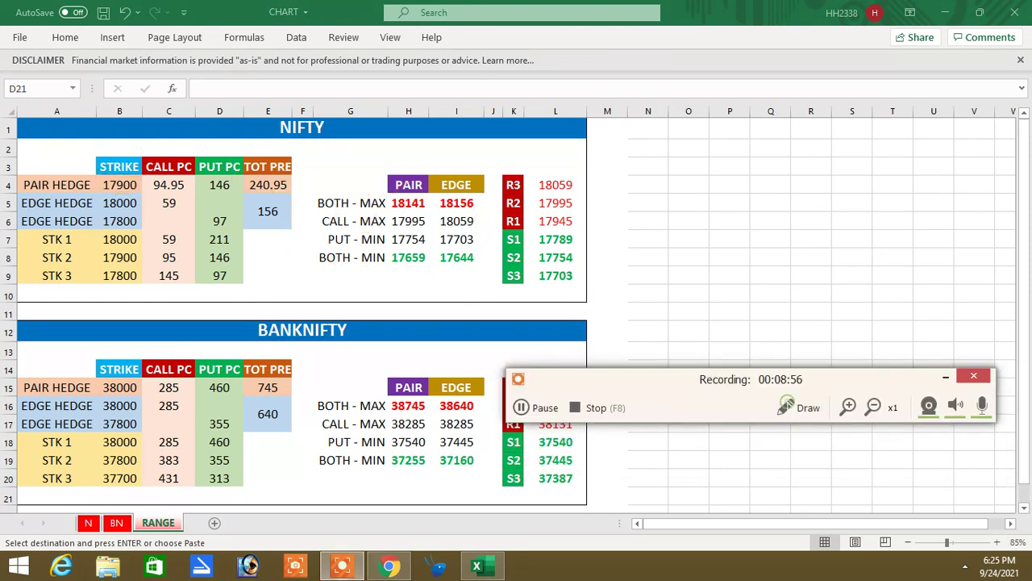
pyautogui.click(786, 407)
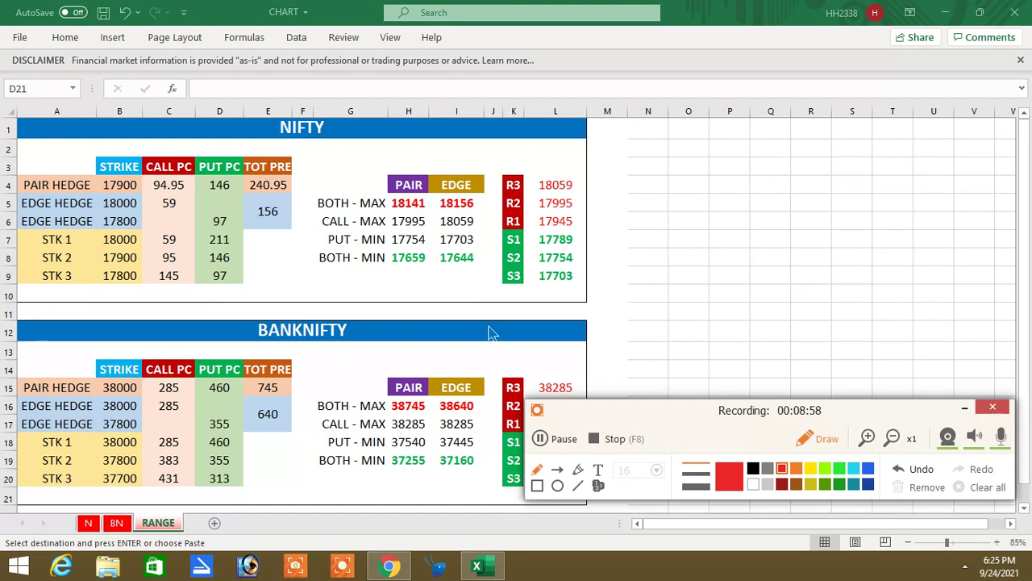
pyautogui.moveTo(575, 219)
pyautogui.mouseDown()
pyautogui.moveTo(625, 212)
pyautogui.moveTo(608, 171)
pyautogui.moveTo(671, 162)
pyautogui.mouseUp()
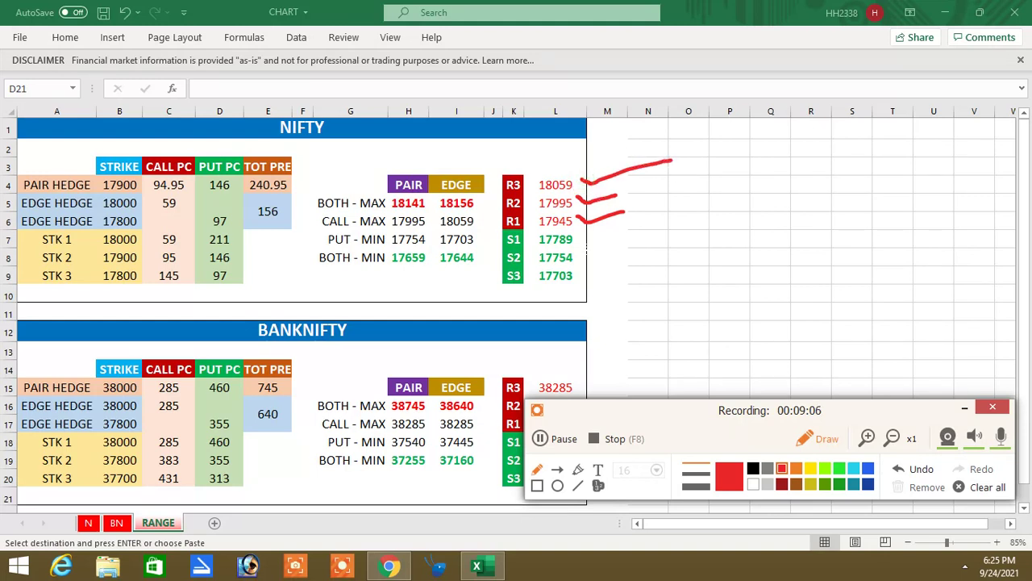
pyautogui.moveTo(578, 233)
pyautogui.mouseDown()
pyautogui.moveTo(631, 230)
pyautogui.moveTo(595, 258)
pyautogui.moveTo(631, 251)
pyautogui.moveTo(588, 281)
pyautogui.moveTo(663, 281)
pyautogui.mouseUp()
# Clear the NIFTY marks and circle the BANKNIFTY pair hedge strike 38000 and total premium 745
pyautogui.click(986, 487)
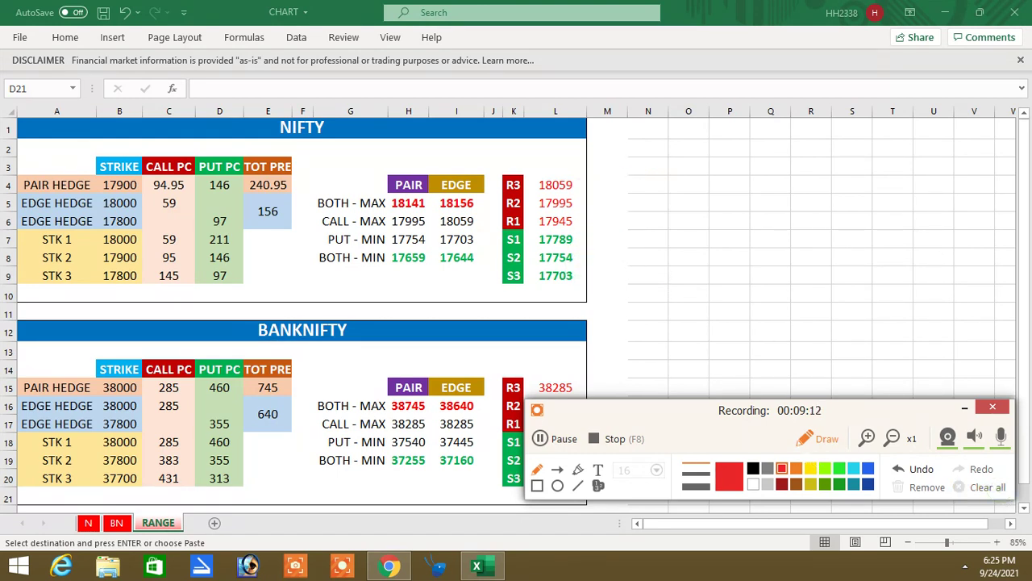
pyautogui.moveTo(645, 409); pyautogui.dragTo(751, 309)
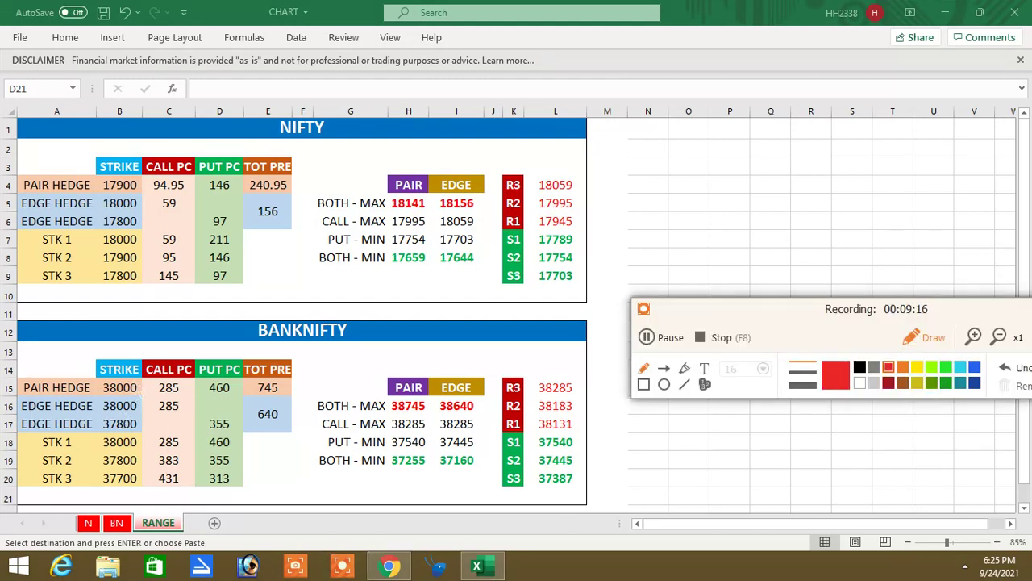
pyautogui.moveTo(137, 387)
pyautogui.mouseDown()
pyautogui.moveTo(140, 378)
pyautogui.moveTo(104, 378)
pyautogui.moveTo(142, 374)
pyautogui.mouseUp()
pyautogui.moveTo(284, 374)
pyautogui.mouseDown()
pyautogui.moveTo(242, 402)
pyautogui.moveTo(287, 379)
pyautogui.moveTo(280, 369)
pyautogui.mouseUp()
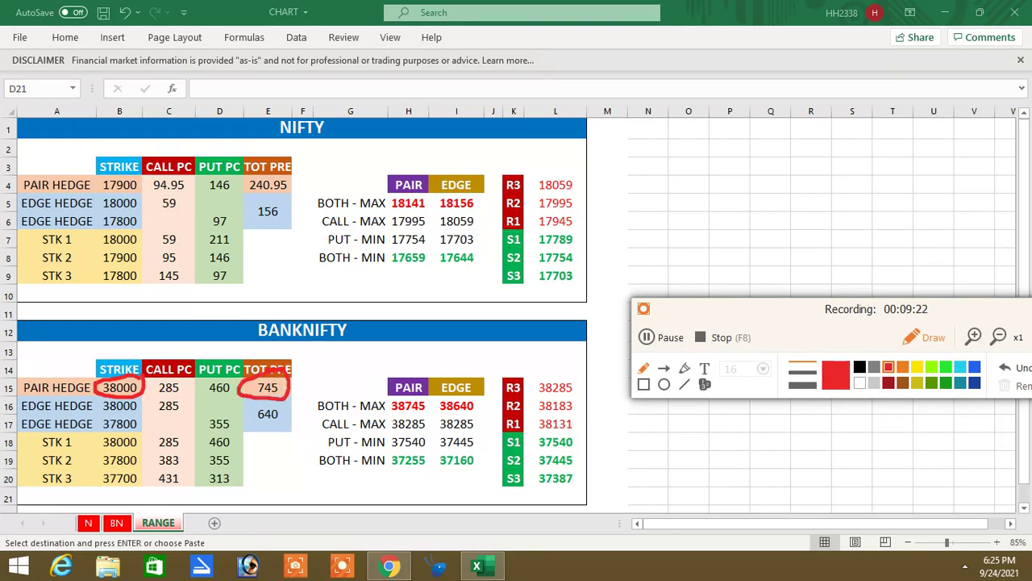
# Tick the BANKNIFTY PAIR column, bracket its BOTH-MAX to BOTH-MIN rows, and mark the CALL-MAX and PUT-MIN rows
pyautogui.moveTo(369, 392)
pyautogui.mouseDown()
pyautogui.moveTo(385, 405)
pyautogui.moveTo(424, 373)
pyautogui.mouseUp()
pyautogui.moveTo(369, 401)
pyautogui.mouseDown()
pyautogui.moveTo(345, 429)
pyautogui.moveTo(384, 474)
pyautogui.mouseUp()
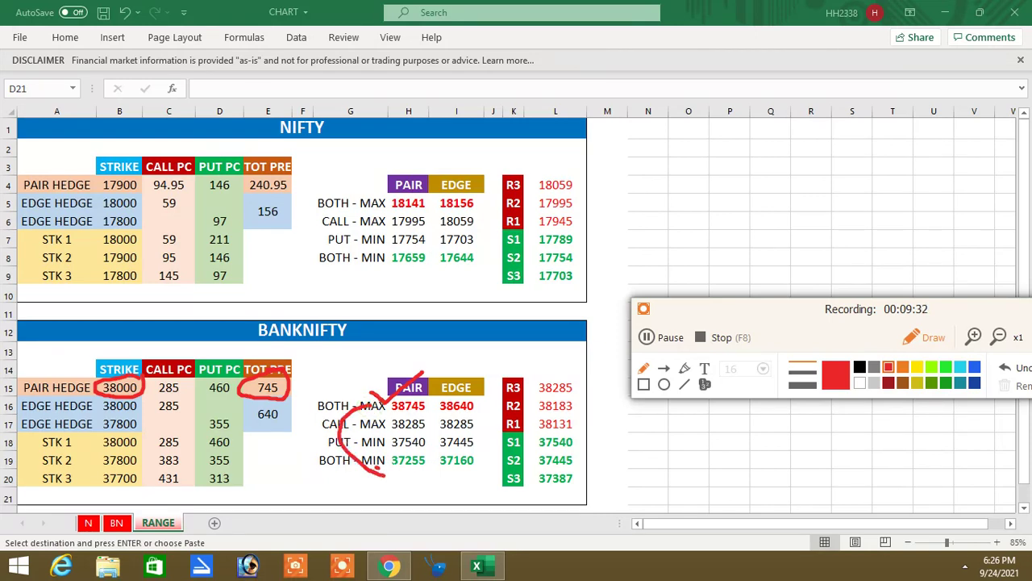
pyautogui.moveTo(382, 423); pyautogui.dragTo(408, 403)
pyautogui.moveTo(384, 442); pyautogui.dragTo(373, 458)
# Bracket the BANKNIFTY edge hedge rows, circle their premium 640, tick and bracket the EDGE values, and underline 37160
pyautogui.moveTo(87, 399)
pyautogui.mouseDown()
pyautogui.moveTo(68, 429)
pyautogui.moveTo(90, 432)
pyautogui.mouseUp()
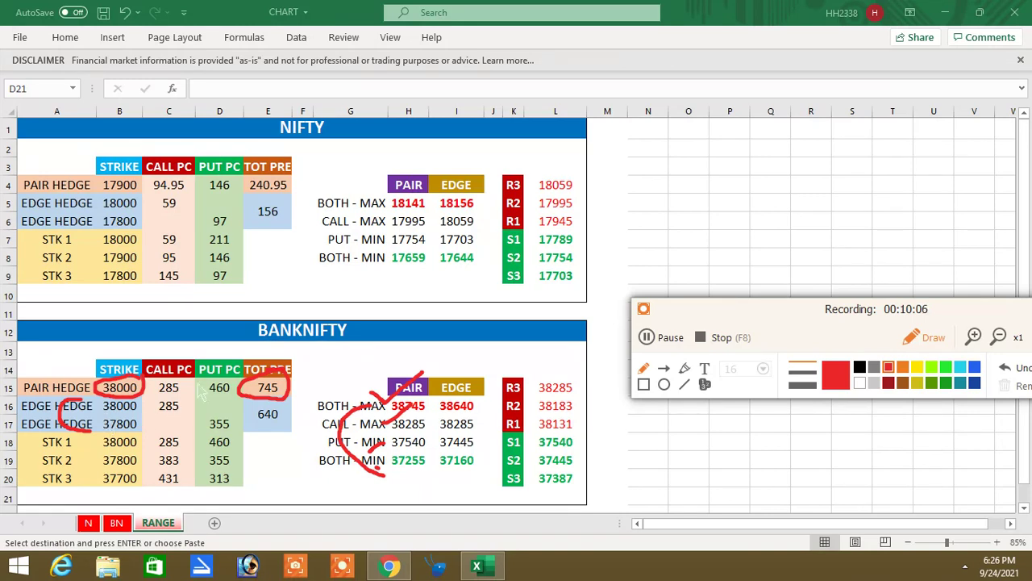
pyautogui.moveTo(295, 411)
pyautogui.mouseDown()
pyautogui.moveTo(258, 400)
pyautogui.moveTo(242, 426)
pyautogui.moveTo(291, 406)
pyautogui.mouseUp()
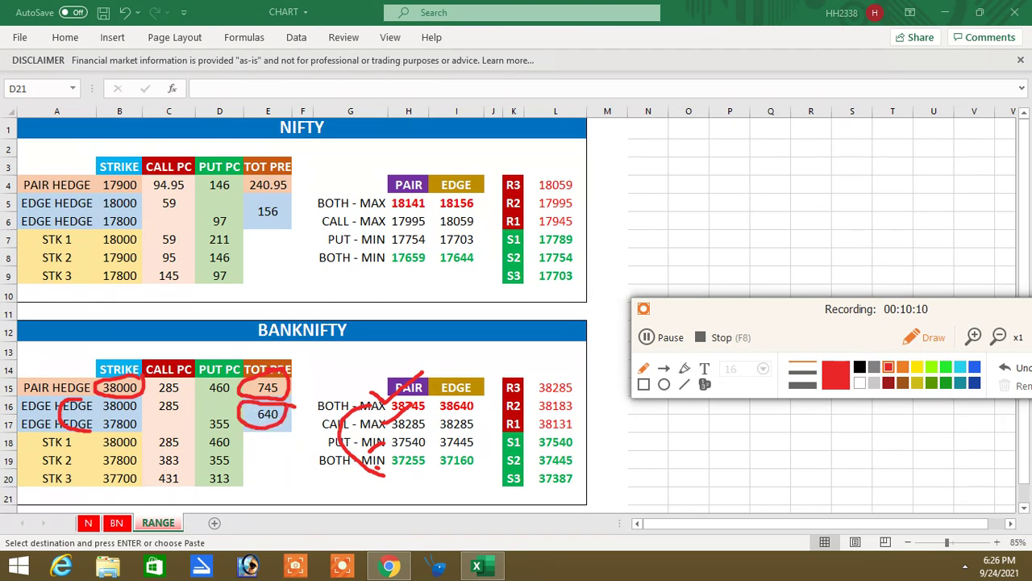
pyautogui.moveTo(471, 394); pyautogui.dragTo(510, 368)
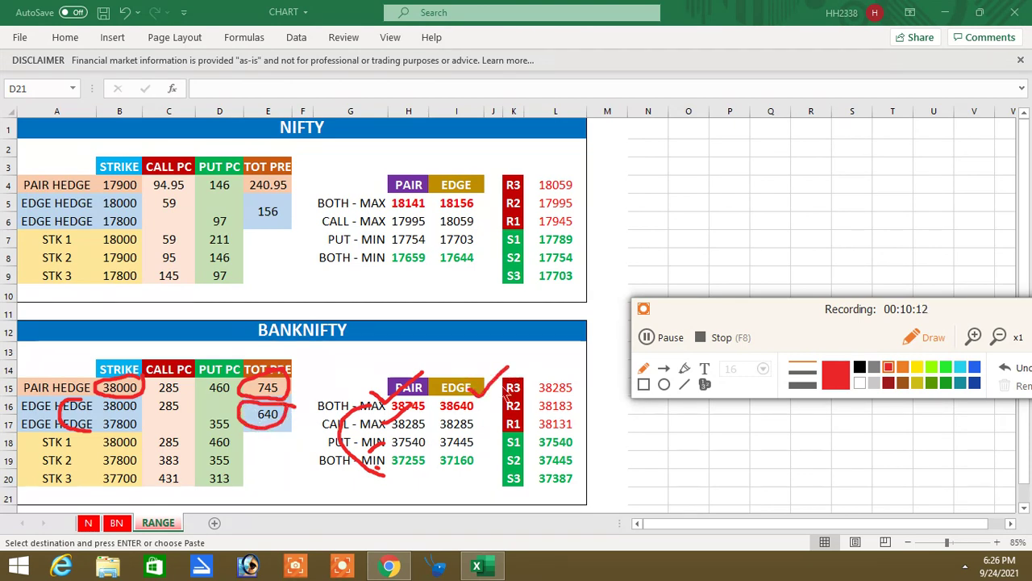
pyautogui.moveTo(435, 465); pyautogui.dragTo(483, 466)
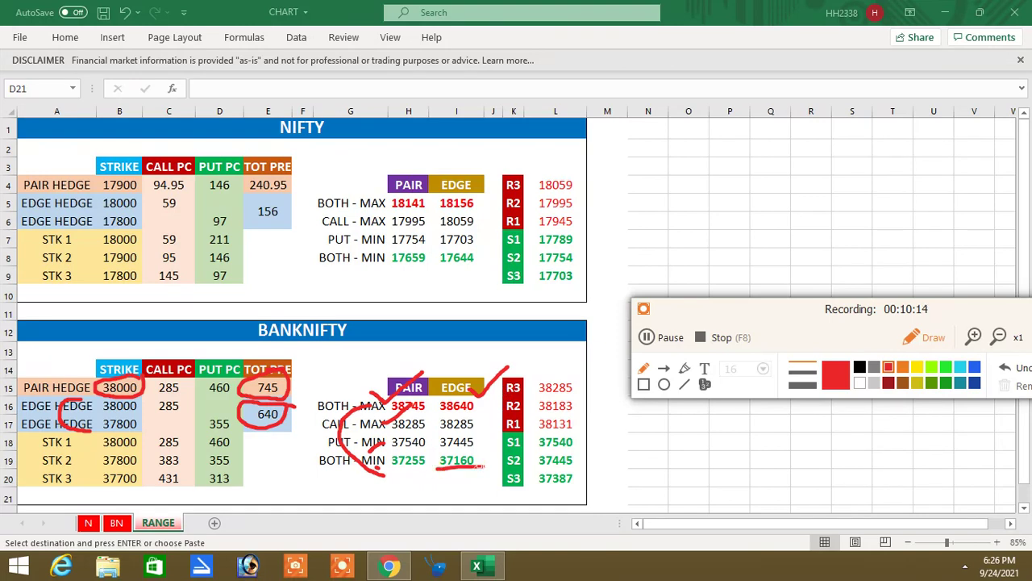
pyautogui.moveTo(481, 396)
pyautogui.mouseDown()
pyautogui.moveTo(494, 403)
pyautogui.moveTo(492, 472)
pyautogui.moveTo(479, 471)
pyautogui.mouseUp()
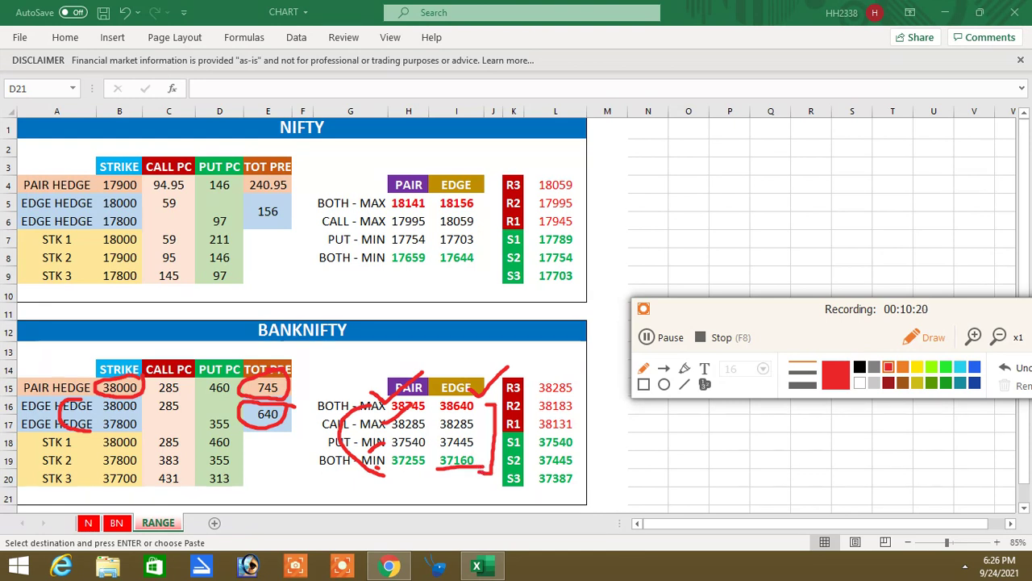
pyautogui.moveTo(468, 415)
pyautogui.mouseDown()
pyautogui.moveTo(493, 410)
pyautogui.moveTo(495, 425)
pyautogui.mouseUp()
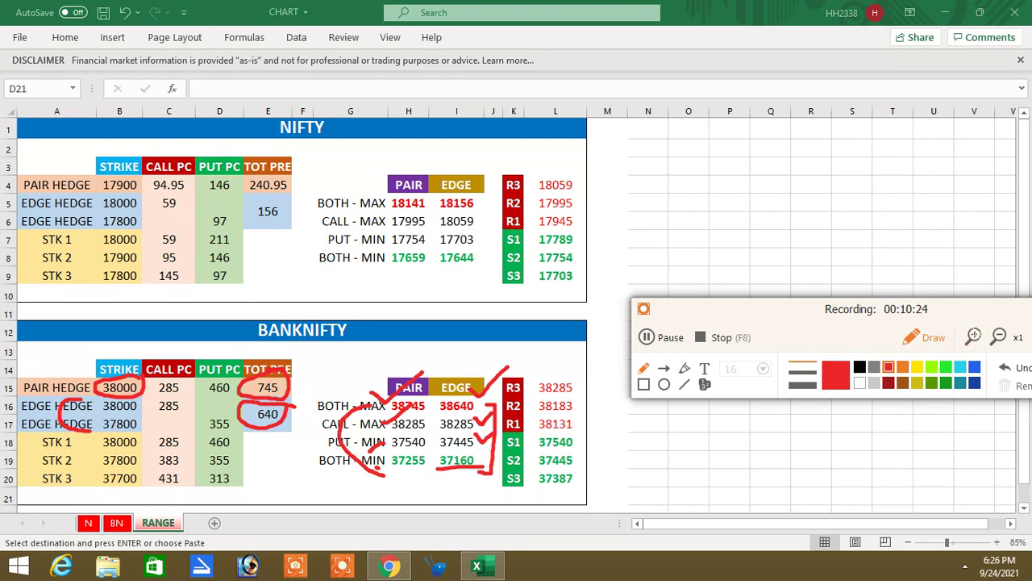
# Clear the hedge annotations and tick the BANKNIFTY resistance levels R1 38131, R2 38183 and R3 38285
pyautogui.moveTo(766, 309); pyautogui.dragTo(706, 232)
pyautogui.click(1018, 307)
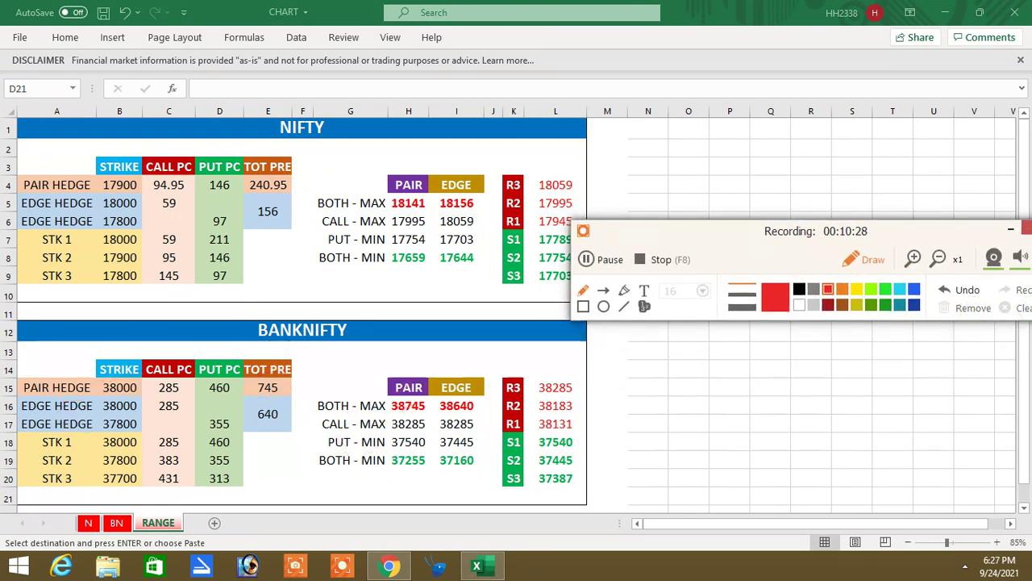
pyautogui.moveTo(577, 418); pyautogui.dragTo(636, 419)
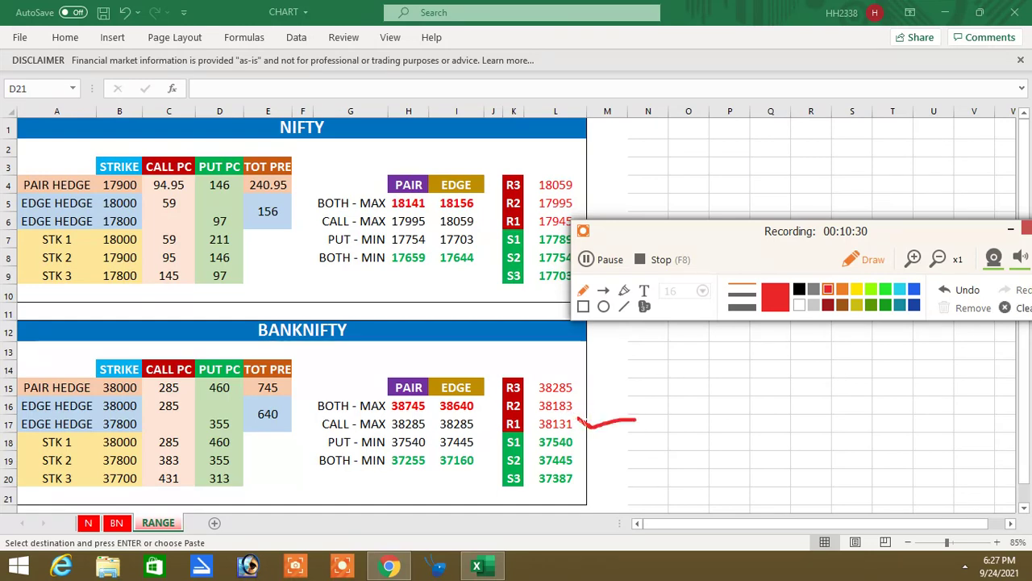
pyautogui.moveTo(573, 396)
pyautogui.mouseDown()
pyautogui.moveTo(620, 398)
pyautogui.moveTo(678, 367)
pyautogui.mouseUp()
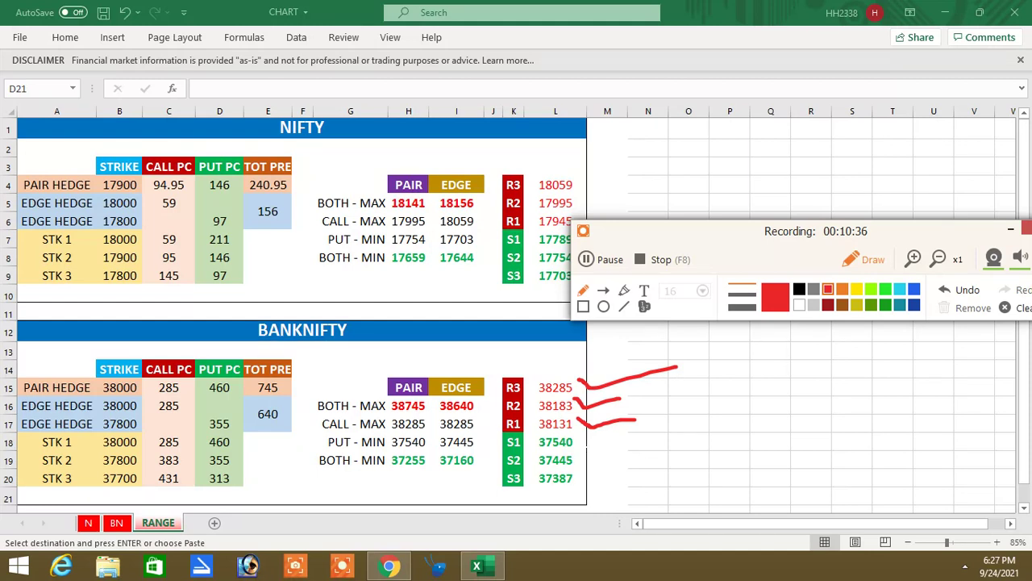
# Tick the BANKNIFTY support levels S1 37540, S2 37445 and S3 37387
pyautogui.moveTo(579, 446); pyautogui.dragTo(634, 433)
pyautogui.moveTo(581, 462); pyautogui.dragTo(645, 446)
pyautogui.moveTo(588, 470); pyautogui.dragTo(698, 480)
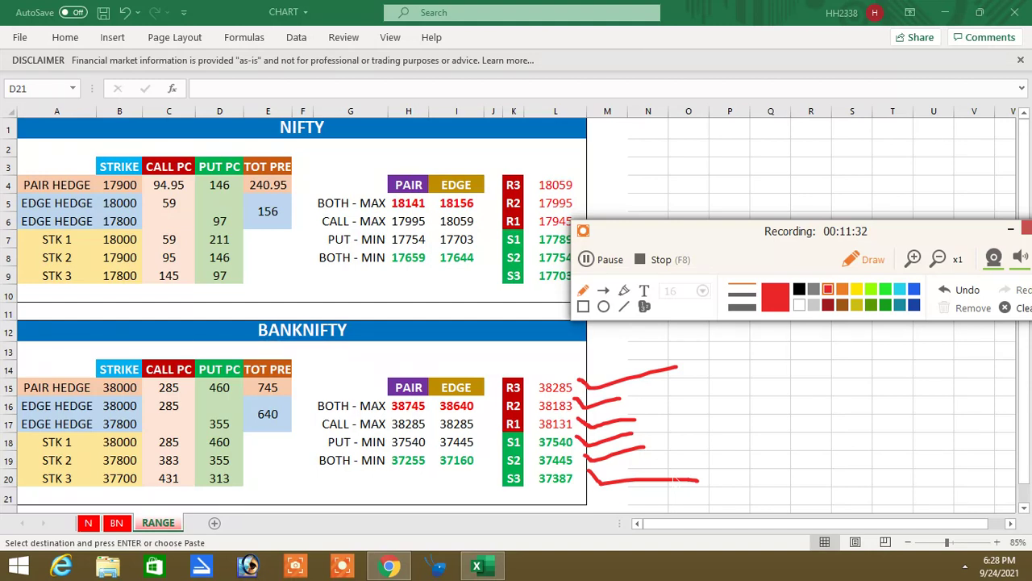
pyautogui.moveTo(985, 232); pyautogui.dragTo(839, 235)
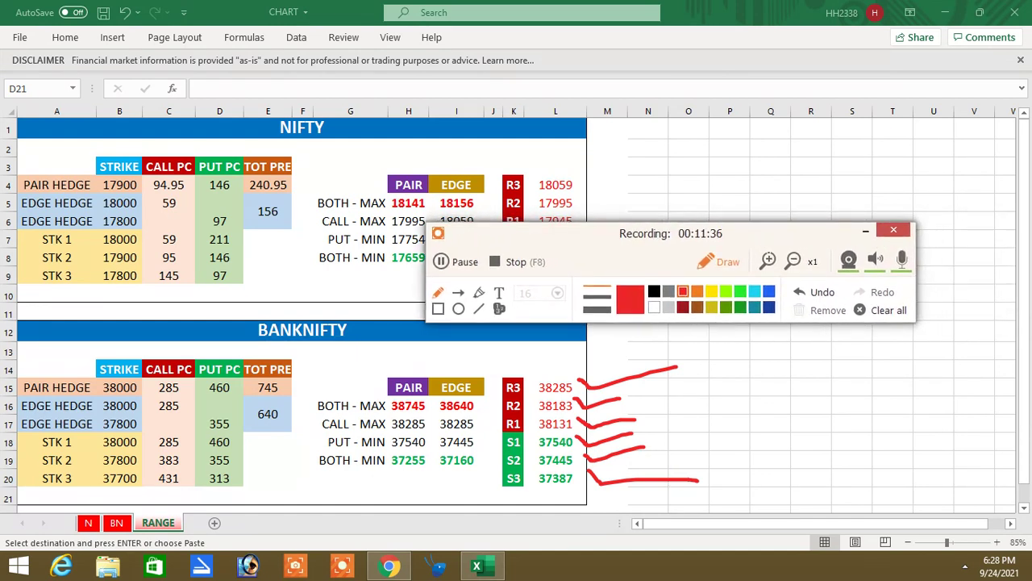